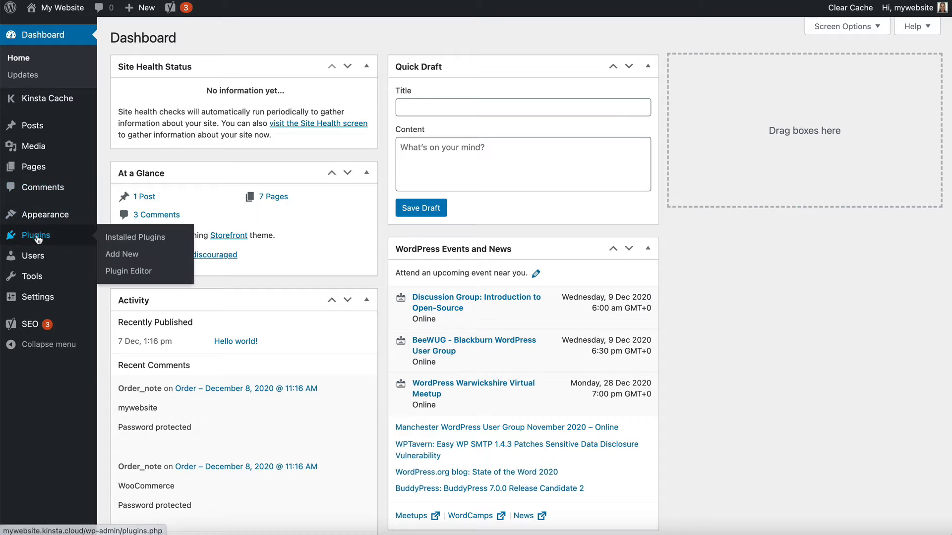
Search the plugin directory for "woocommerce" and activate the WooCommerce plugin by Automattic.
click(112, 257)
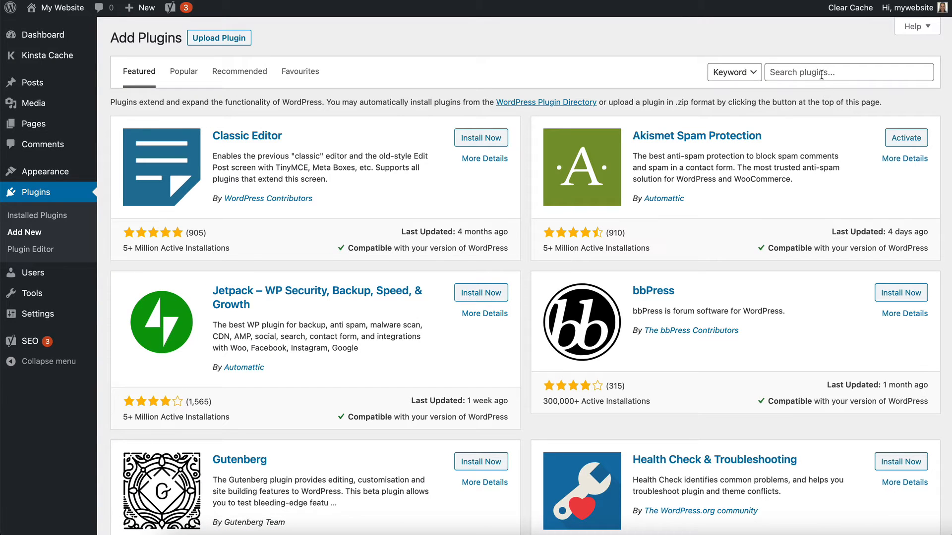
click(821, 73)
text(woocommerce)
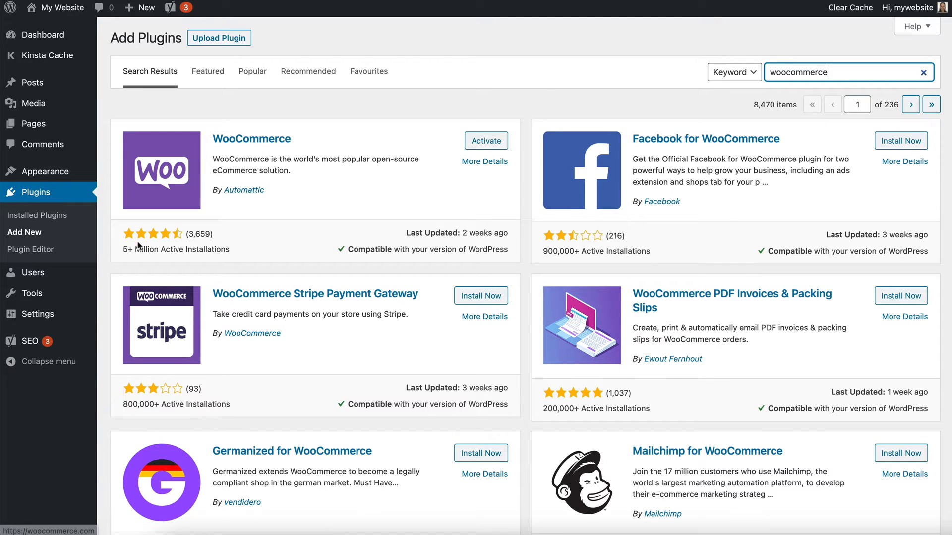
drag(125, 248, 231, 253)
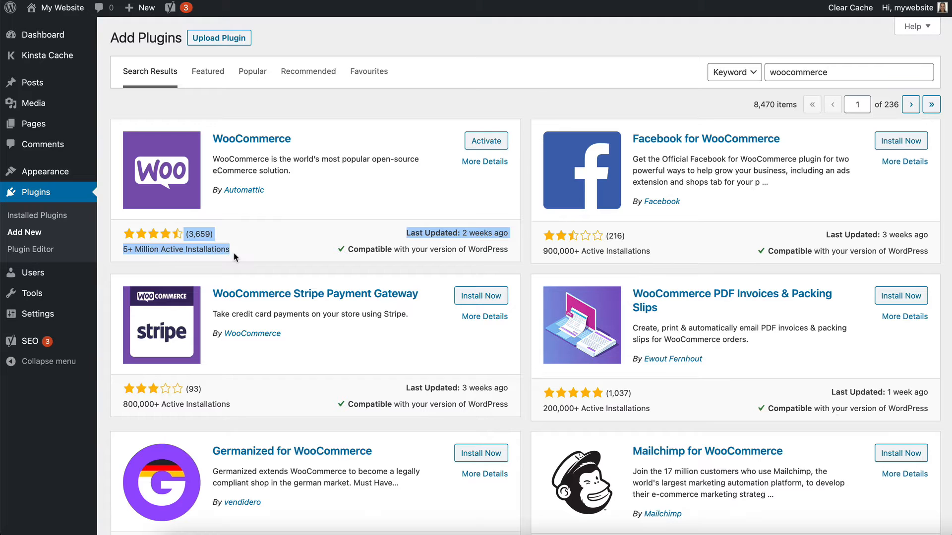
click(485, 141)
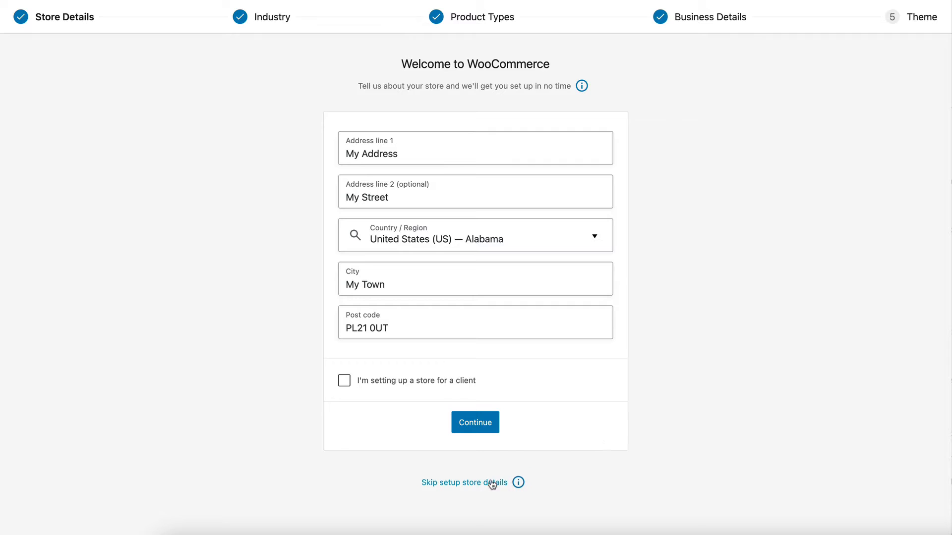
Submit the prefilled store details and choose Electronics and computers as the store's industry.
click(470, 429)
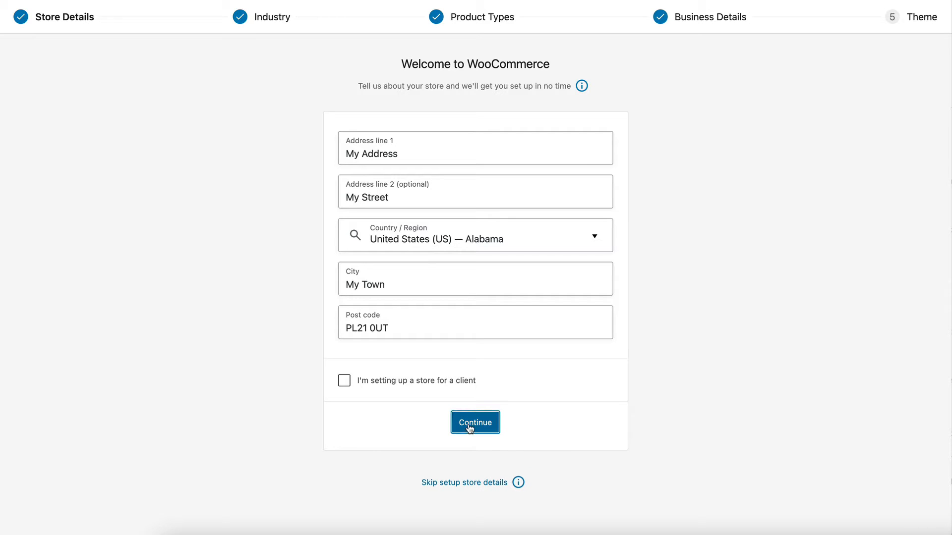
click(481, 428)
click(465, 426)
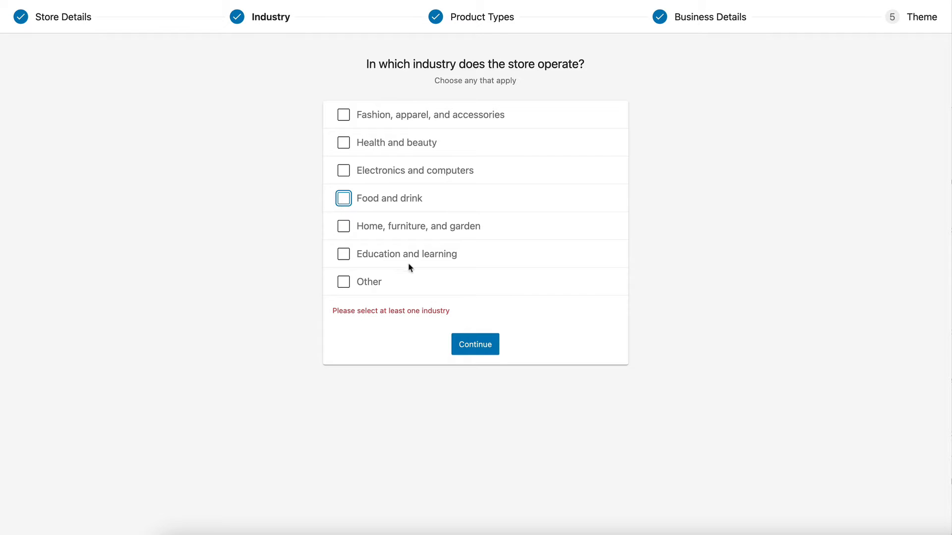
click(342, 172)
click(475, 315)
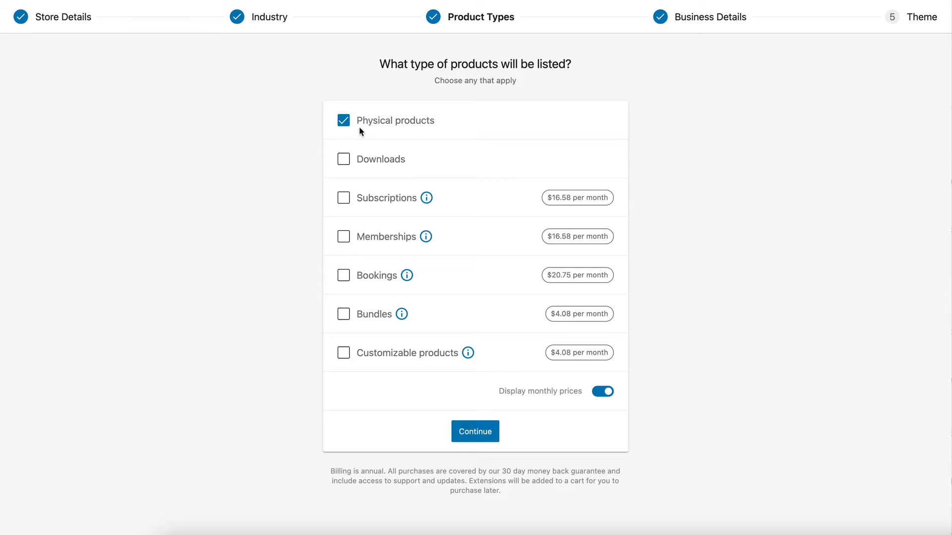
Submit Physical products as the only product type and accept the prefilled business details.
click(344, 160)
click(346, 160)
click(409, 320)
click(480, 436)
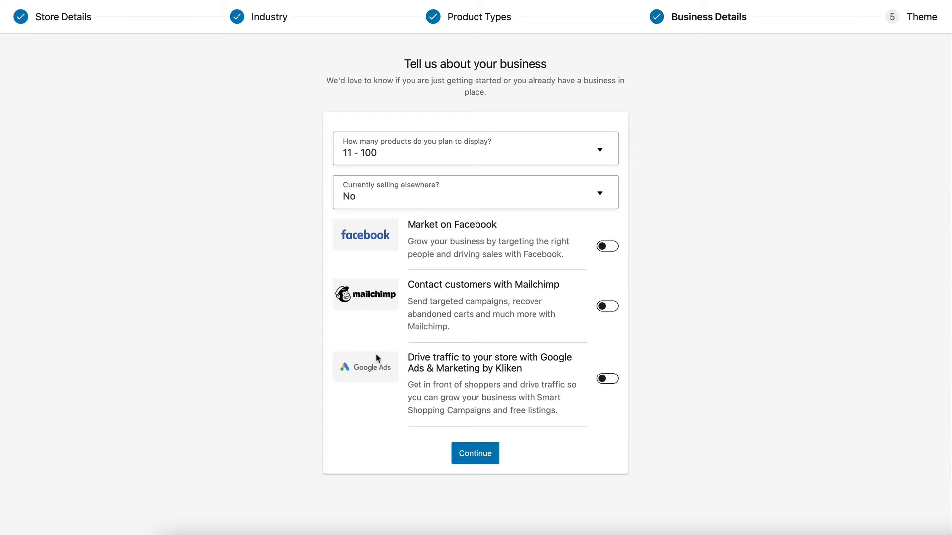
click(480, 456)
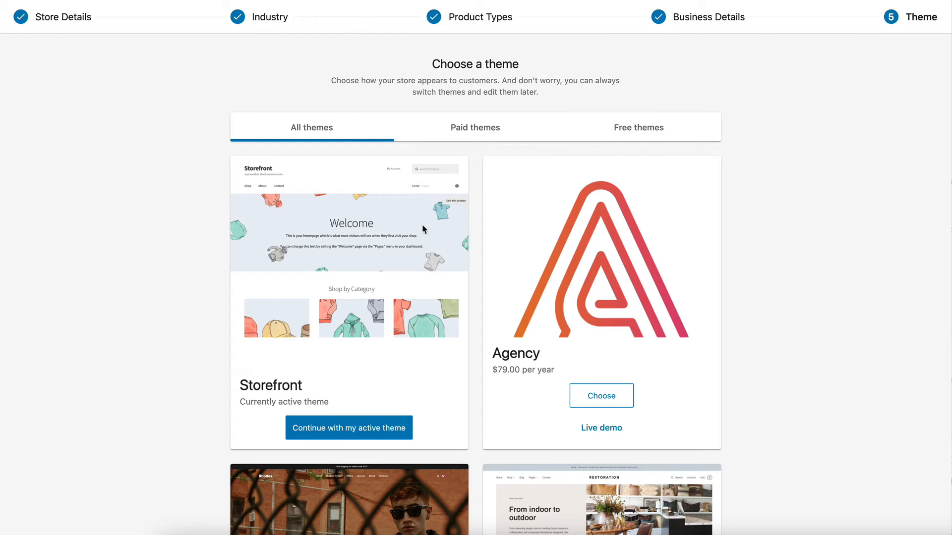
Skip the theme choice and decline the Jetpack and WooCommerce Shipping & Tax plugins.
scroll(734, 236, down, 20)
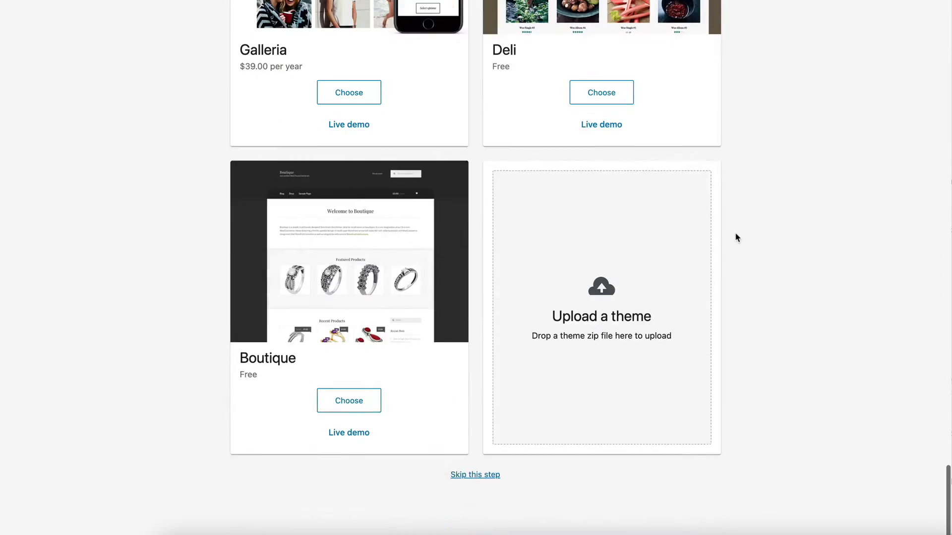
click(470, 524)
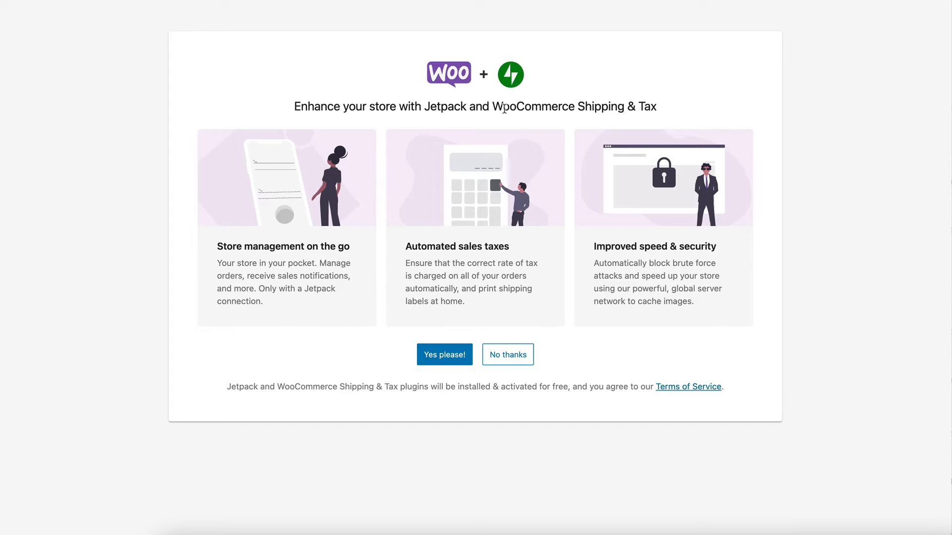
click(511, 361)
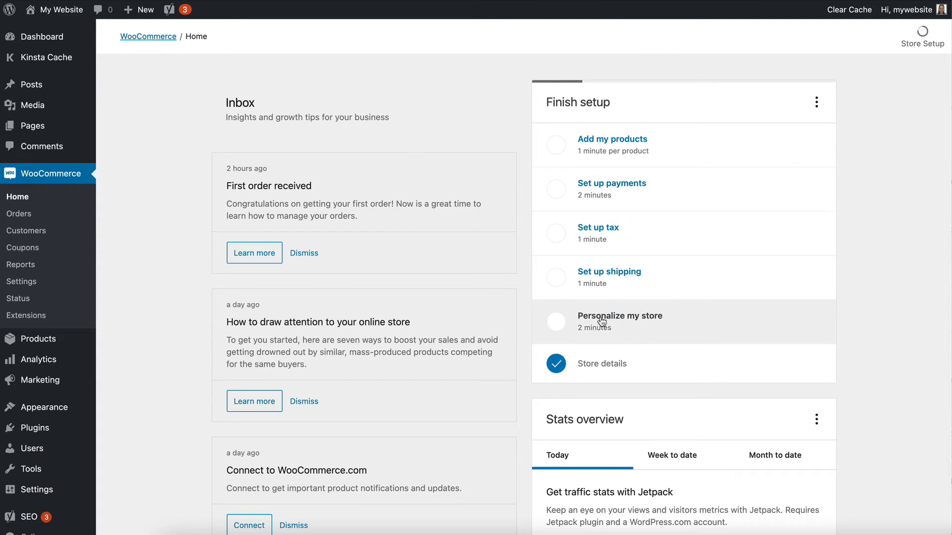
Enable Cash on delivery as a payment method through the store's payment setup task.
click(593, 192)
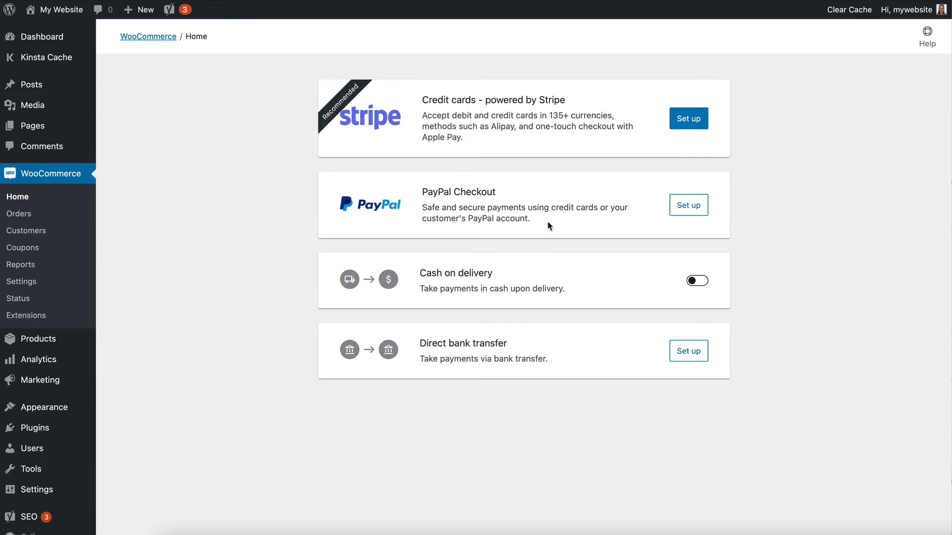
drag(530, 219, 500, 219)
click(516, 223)
click(699, 284)
Open the tax setup task, then add and save a standard tax rate of 20% for country code GB.
click(25, 197)
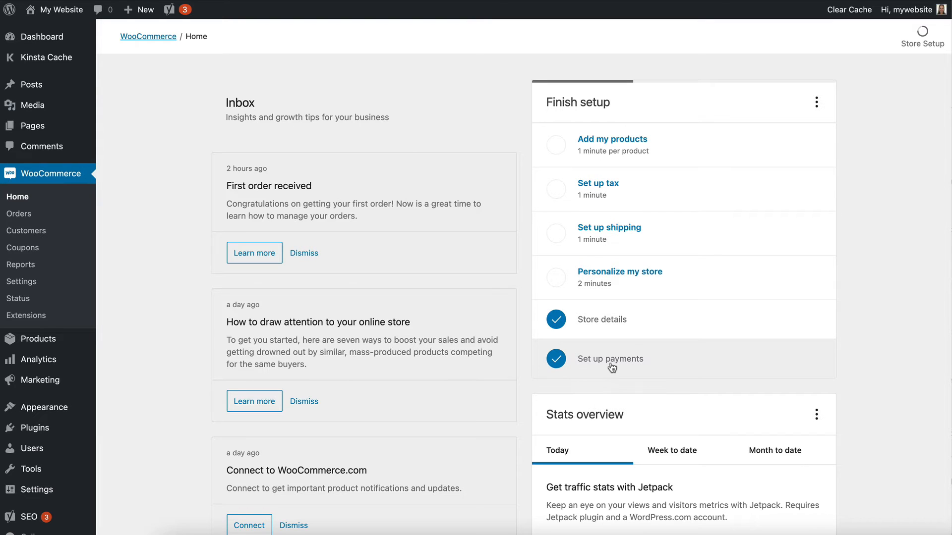
click(592, 186)
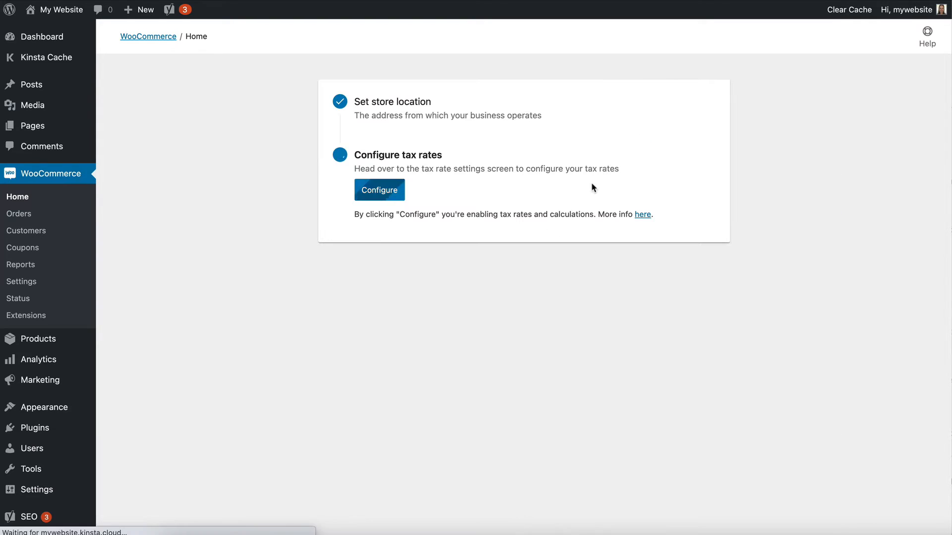
click(379, 192)
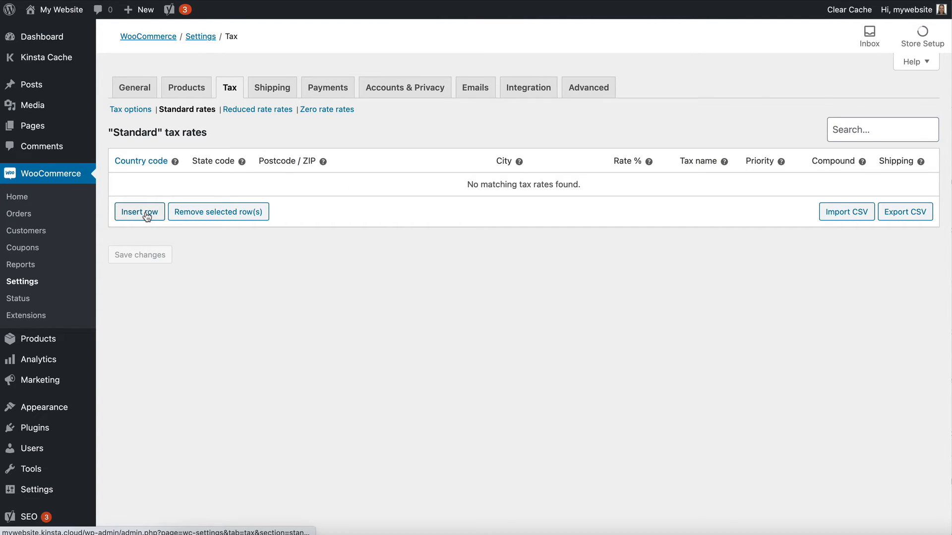
click(148, 216)
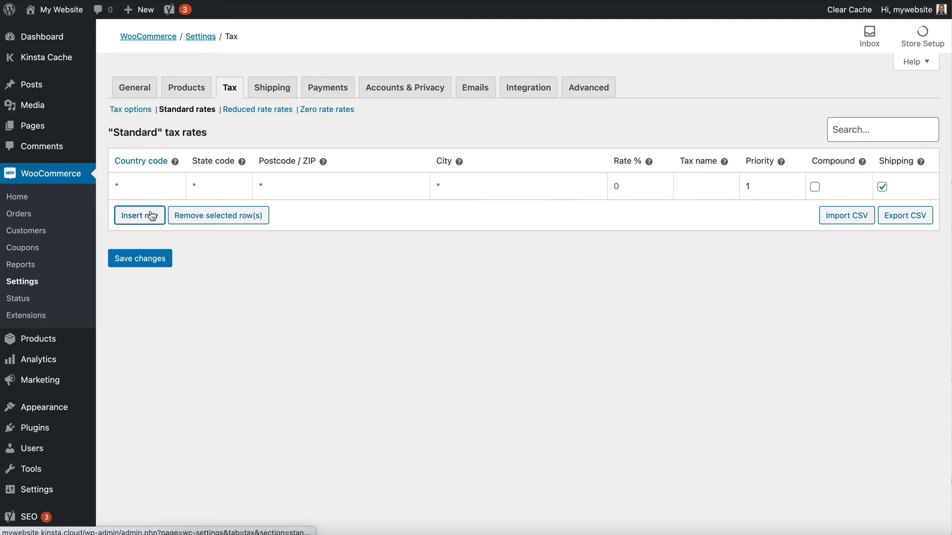
click(148, 184)
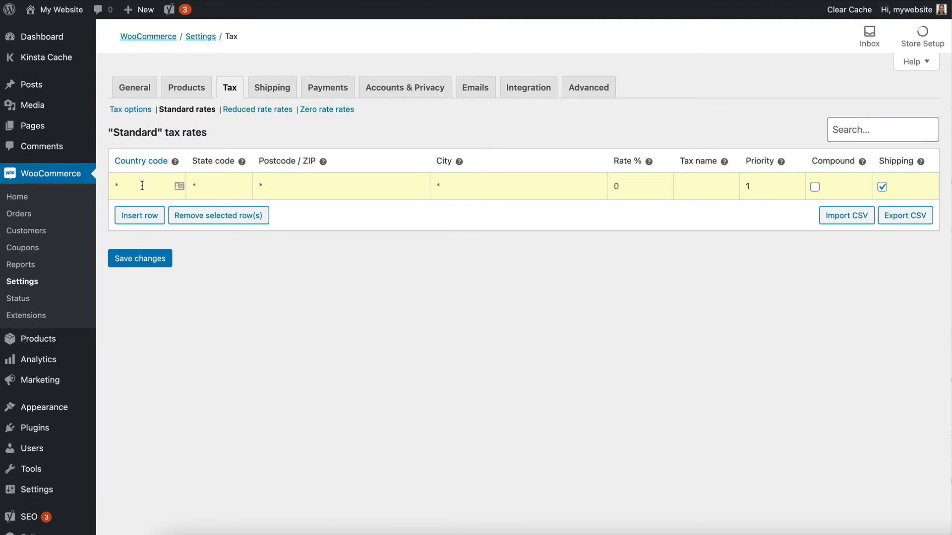
text(GB)
click(631, 189)
text(20)
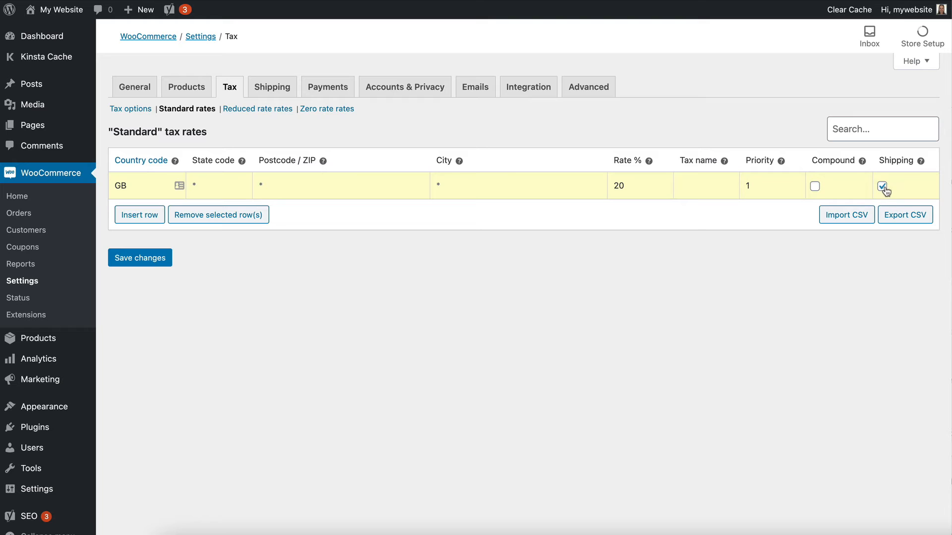
click(124, 261)
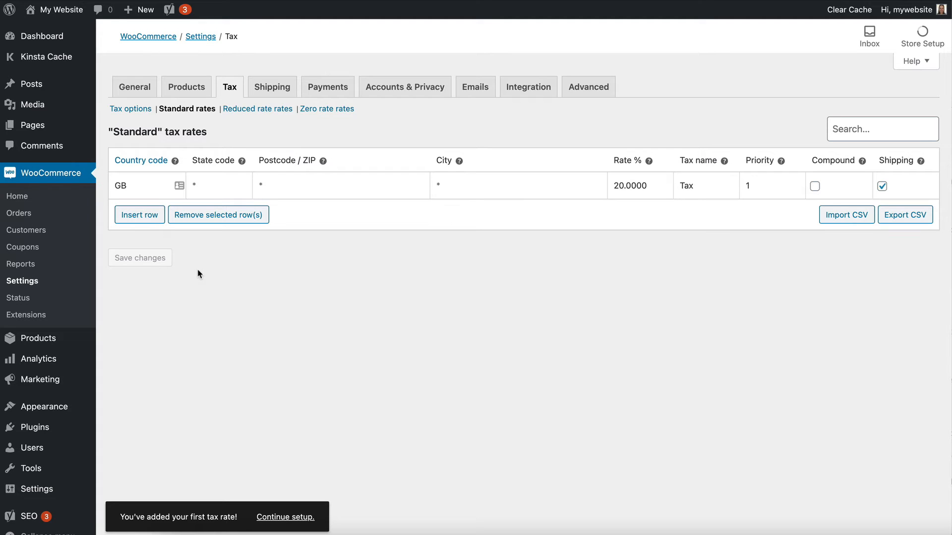
In the shipping setup task, set shipping costs to £10 for the United Kingdom and £20 for the rest of the world, and submit them.
click(18, 196)
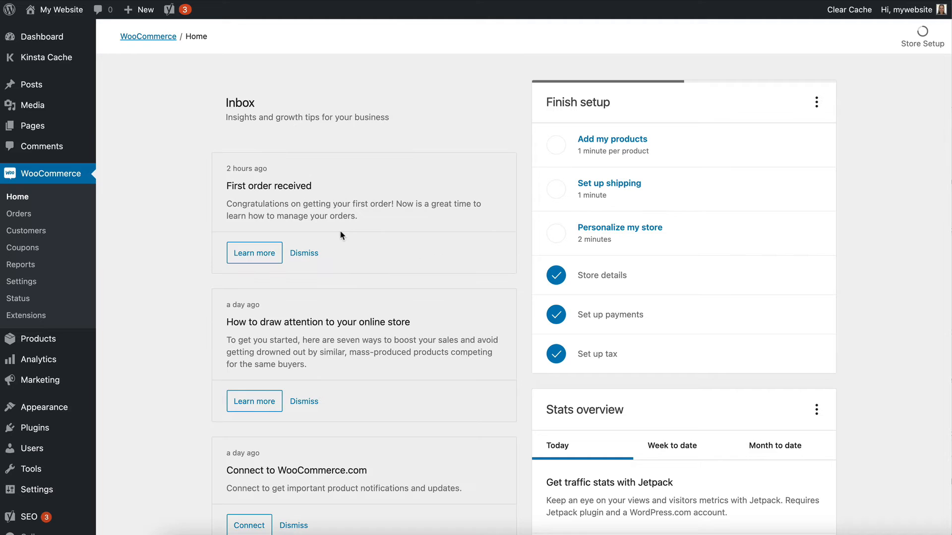
click(623, 184)
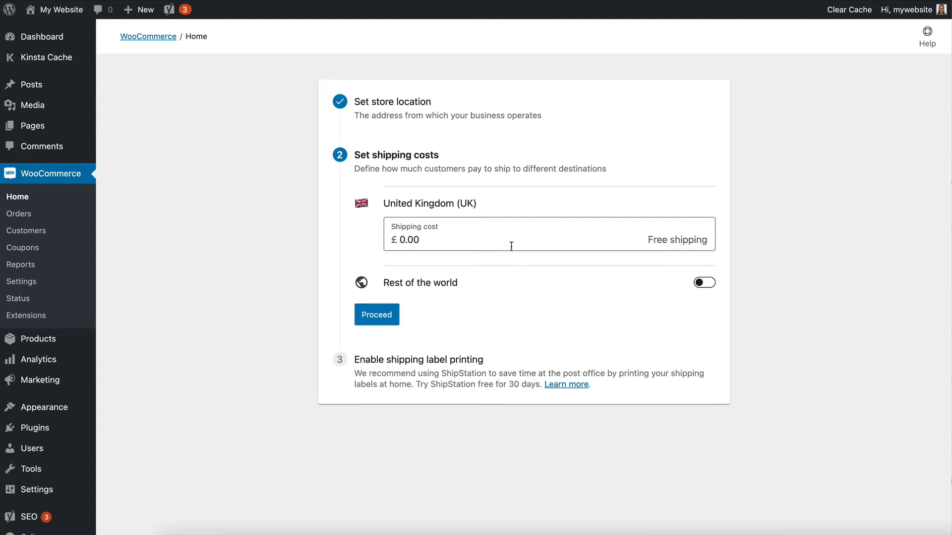
click(436, 242)
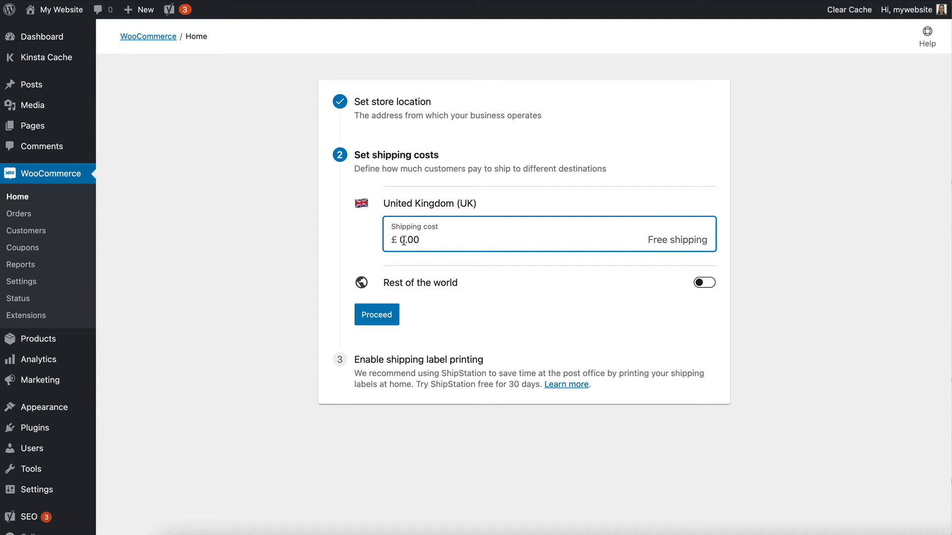
drag(404, 241, 391, 243)
text(10)
click(707, 288)
drag(424, 325, 377, 322)
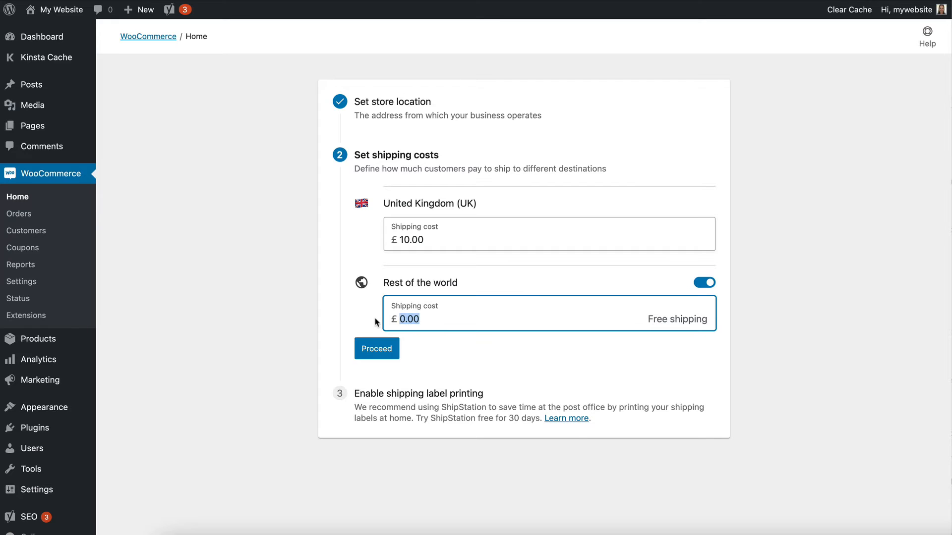
text(20)
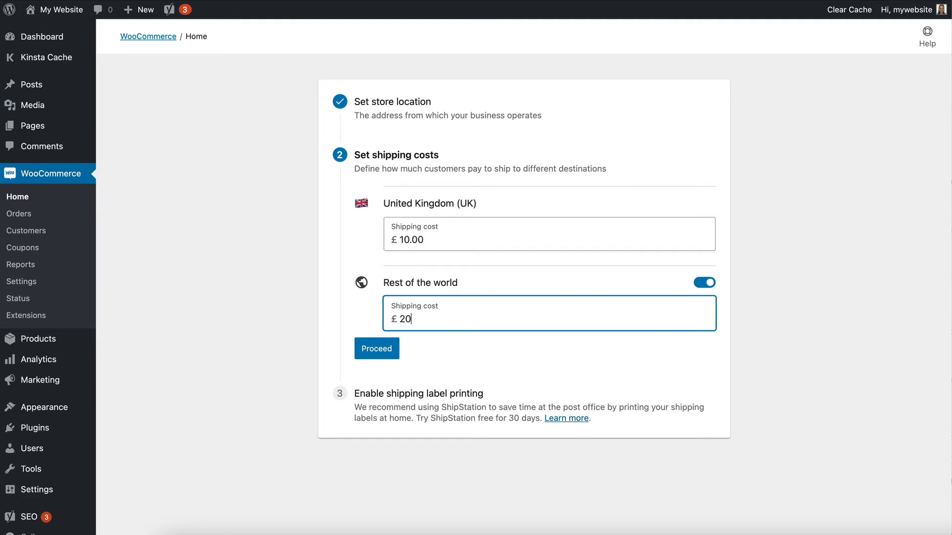
click(378, 353)
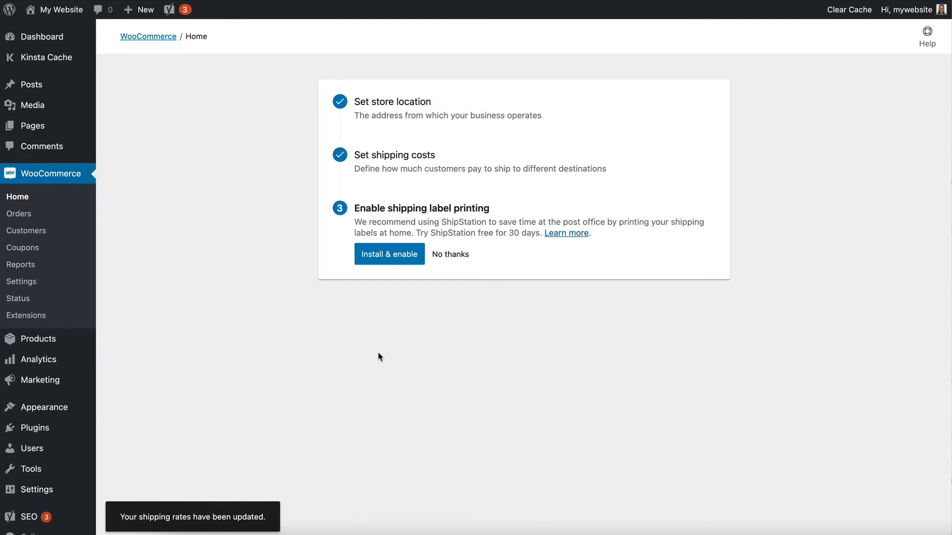
Import the sample products from the store personalization task and look through them in the product list.
click(22, 199)
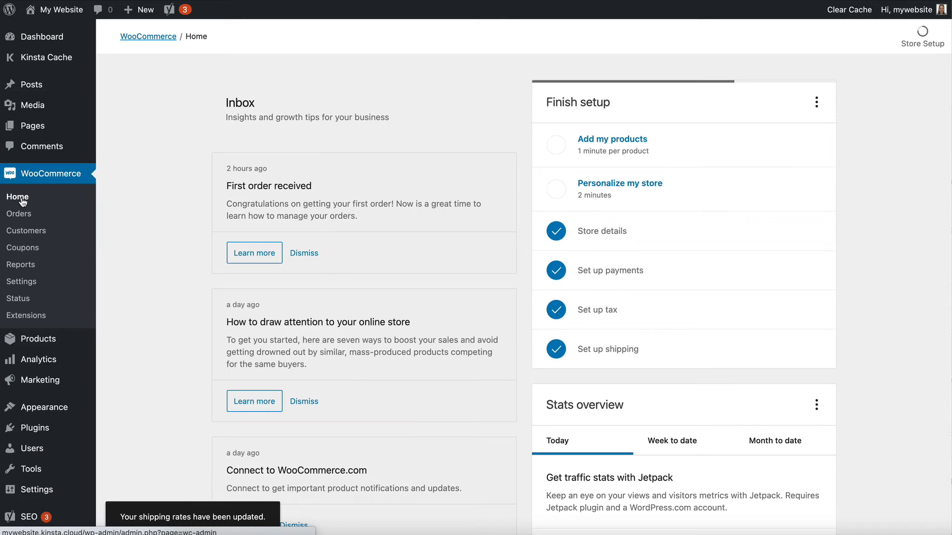
click(591, 187)
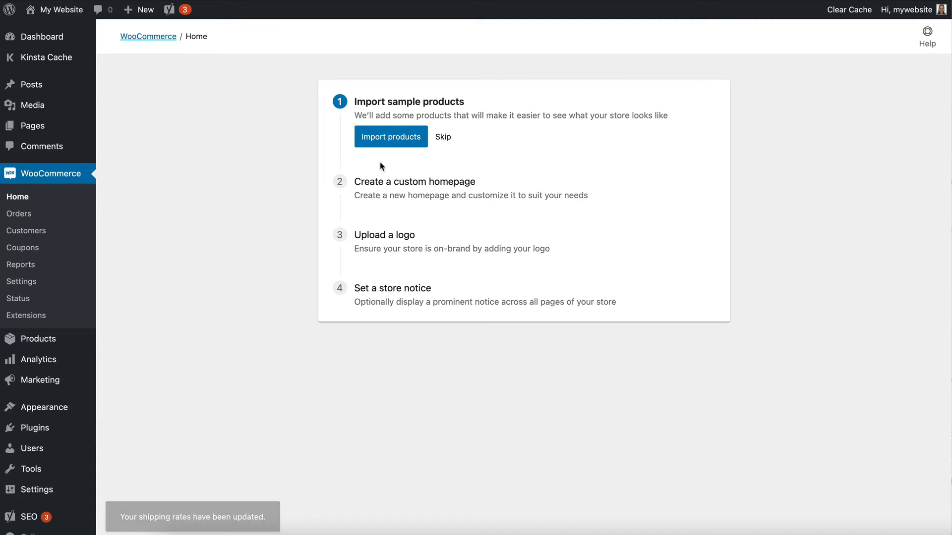
click(387, 139)
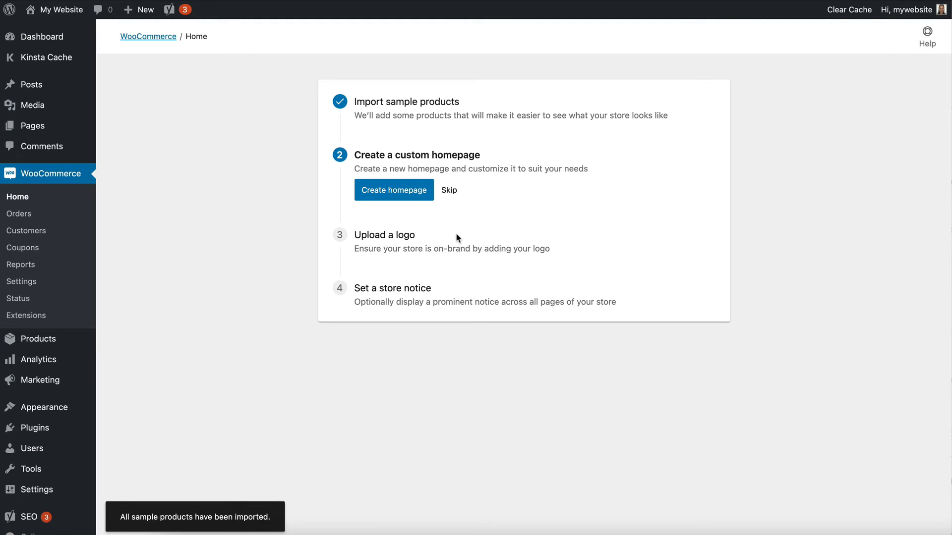
mouse_move(35, 127)
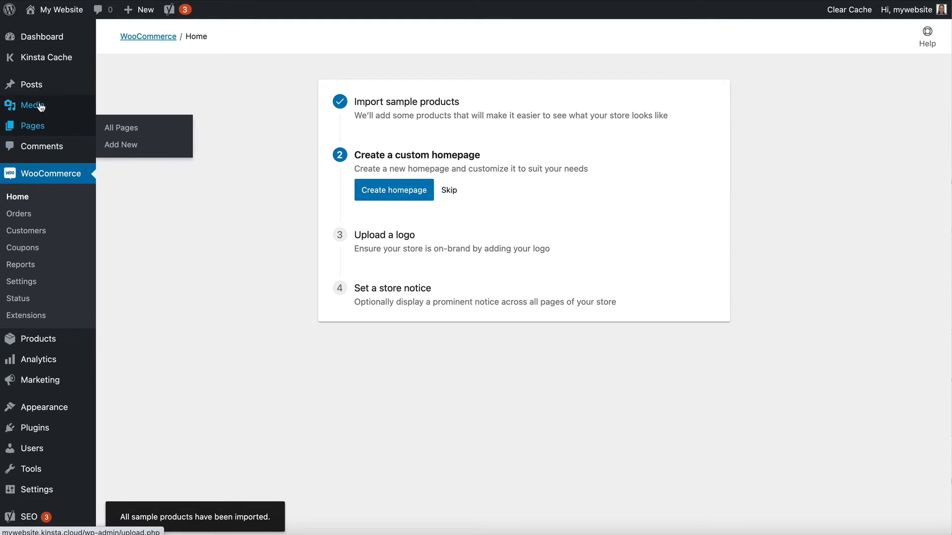
click(52, 342)
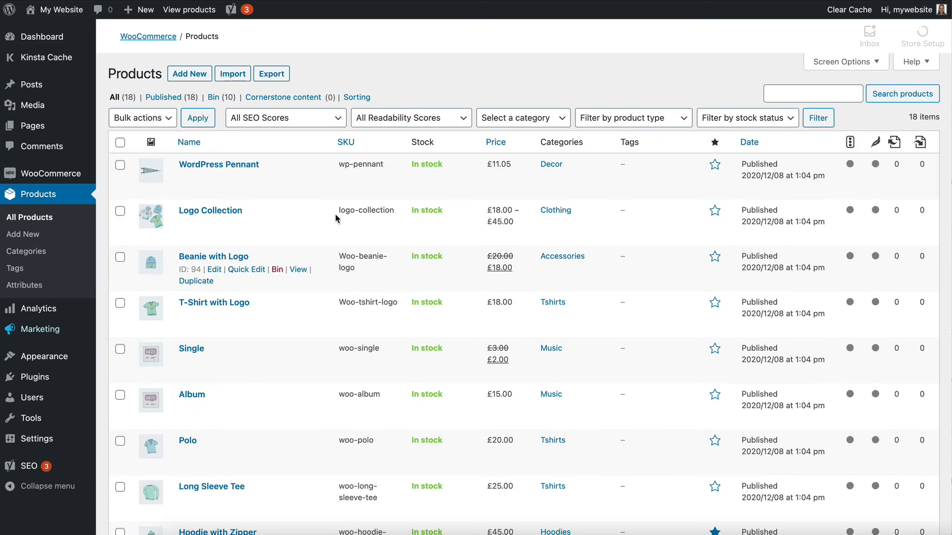
scroll(332, 198, down, 10)
scroll(382, 179, up, 10)
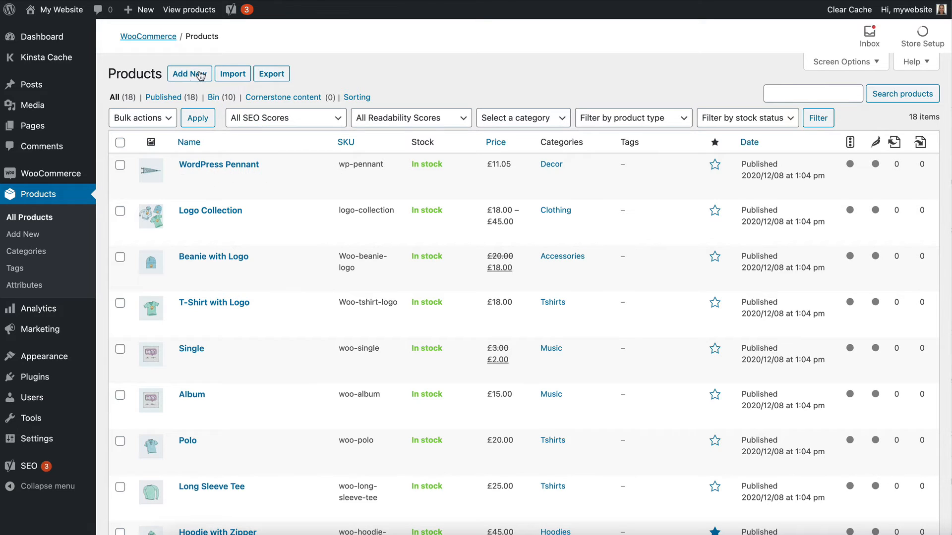
Start a new product titled "Product Name" with "Description" as its description text.
click(184, 75)
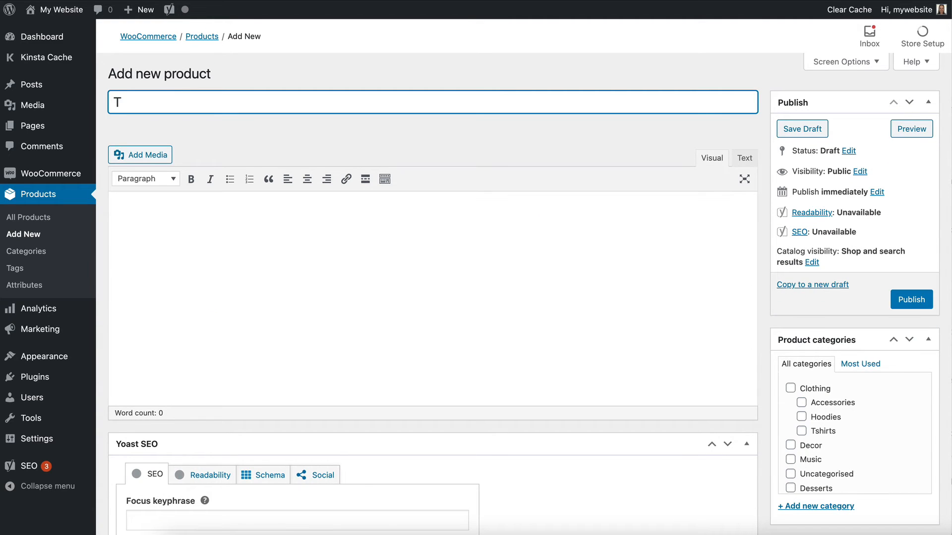
text(Product Name)
click(378, 308)
text(Descr)
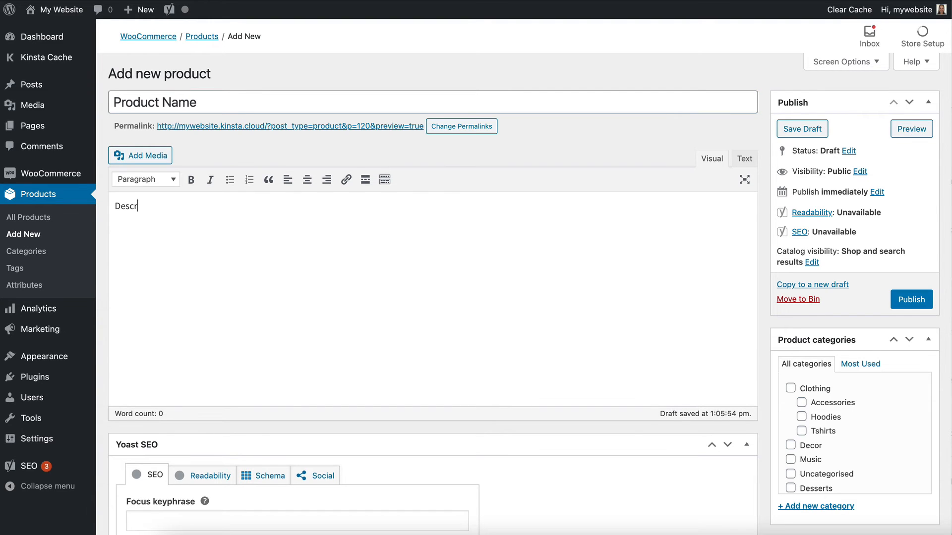
text(iption)
scroll(788, 402, down, 2)
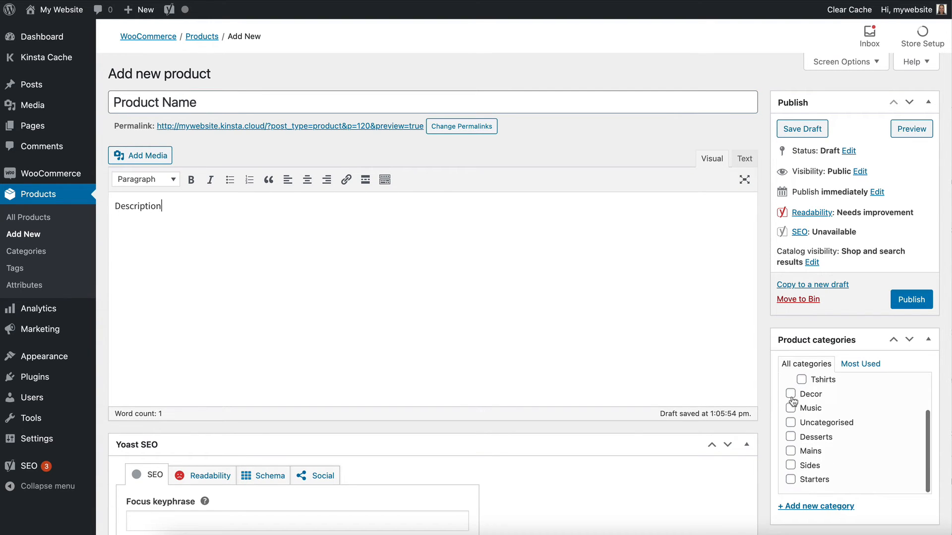
Assign the new product to the Clothing category and set its regular price to £50.
scroll(827, 414, up, 2)
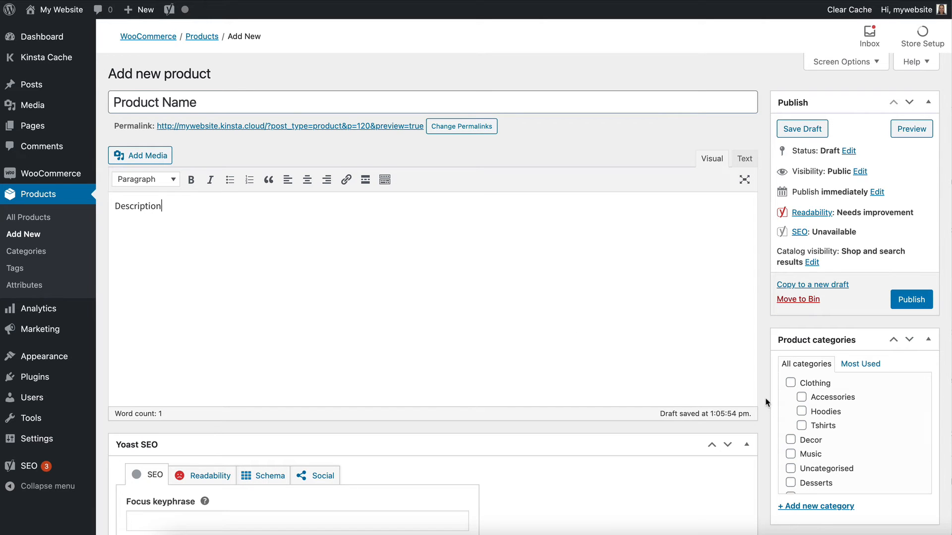
click(789, 383)
scroll(384, 352, down, 10)
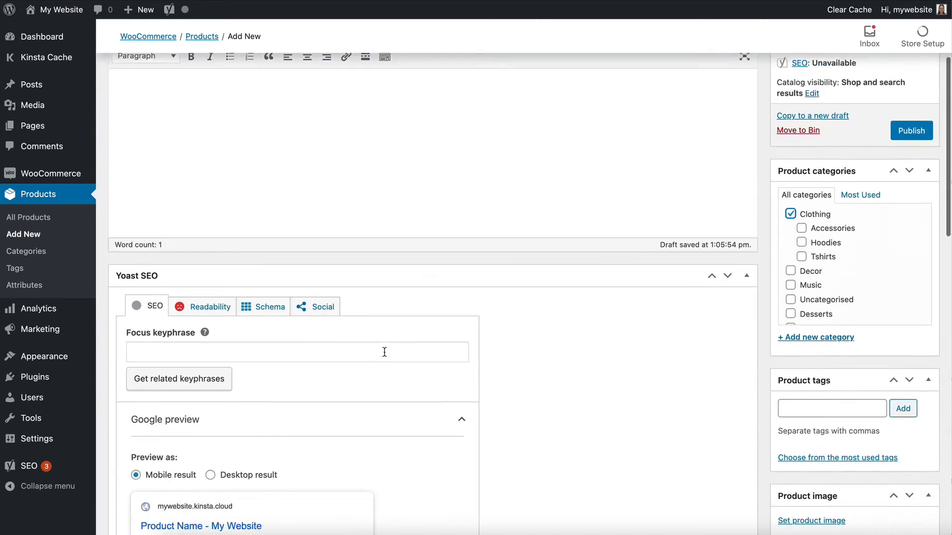
scroll(383, 350, down, 15)
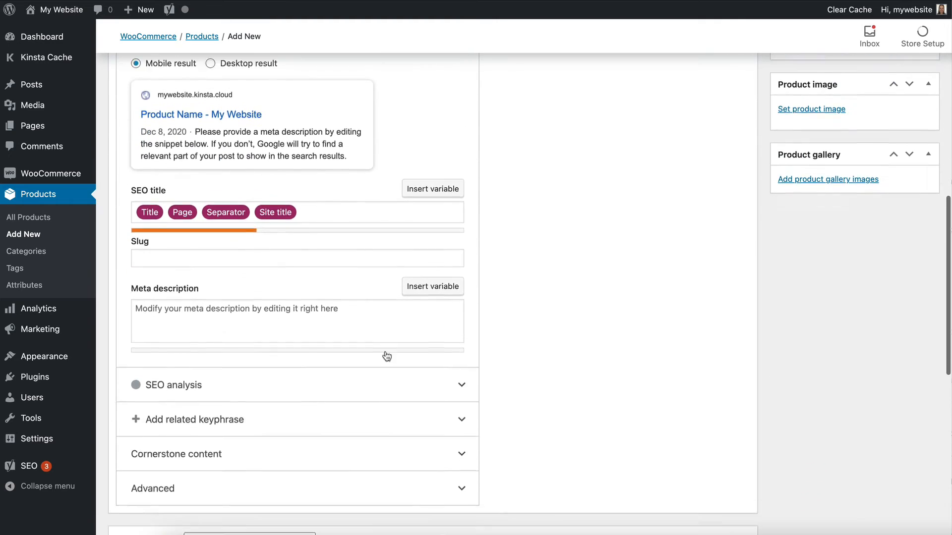
scroll(386, 352, up, 1)
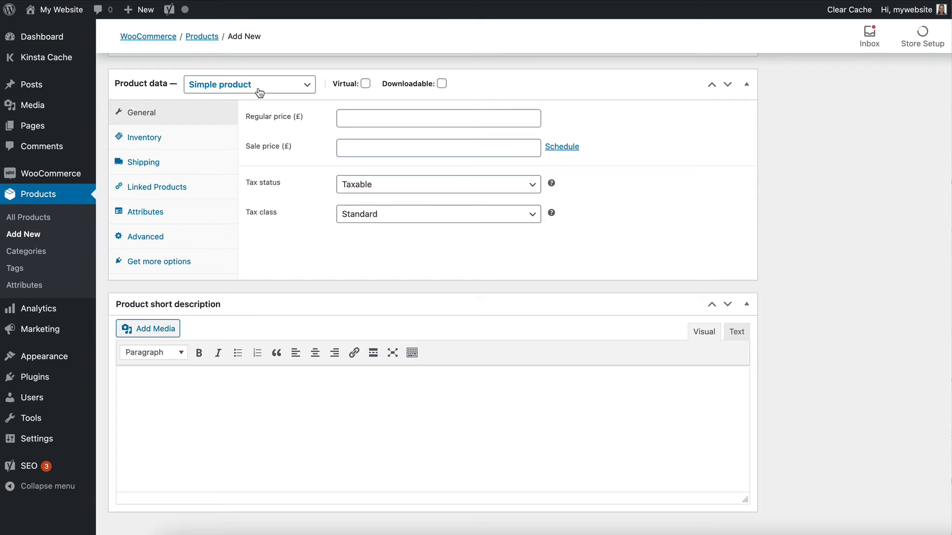
click(411, 118)
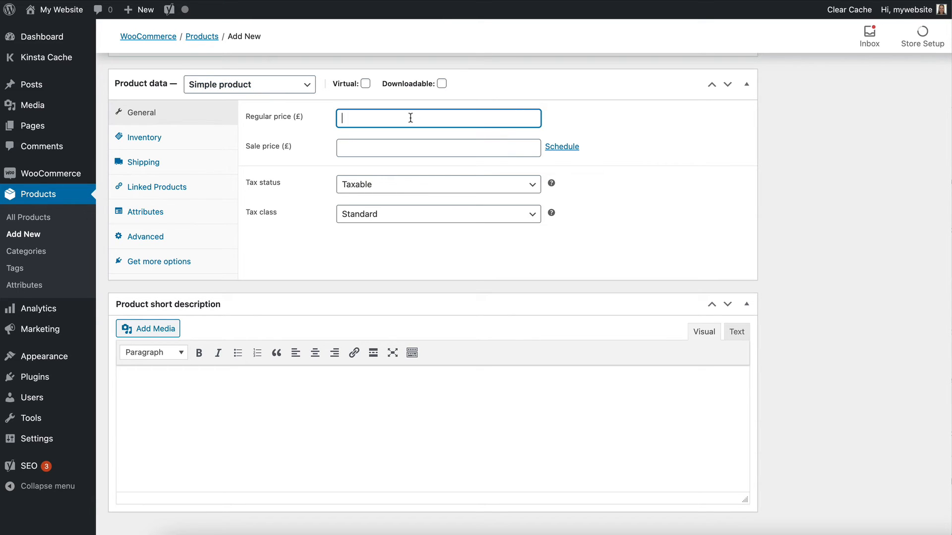
text(50)
Change the product type to Variable product and open its attribute settings.
click(308, 92)
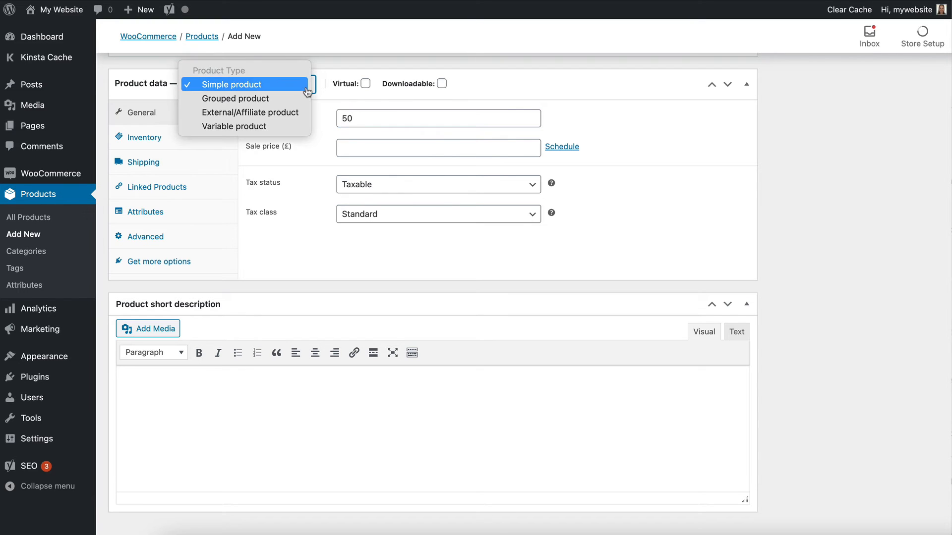
click(263, 130)
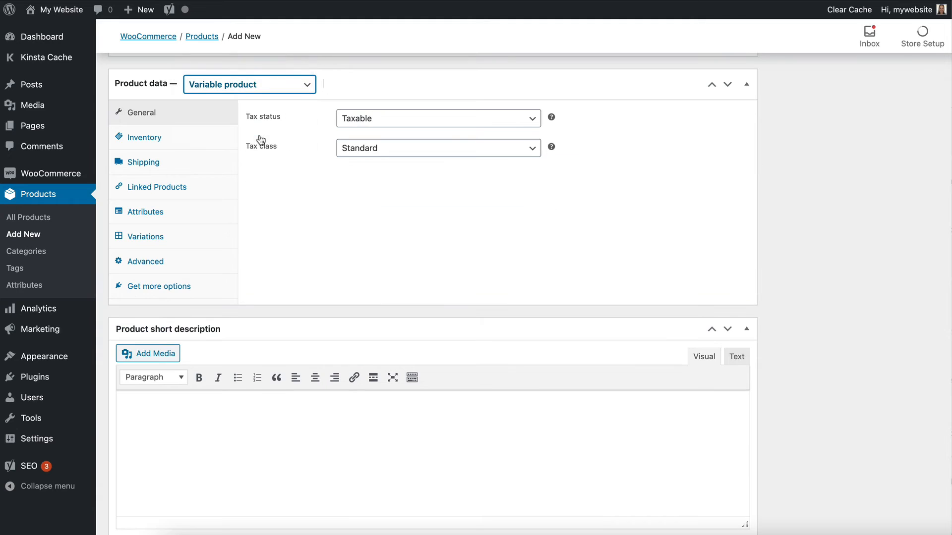
click(169, 215)
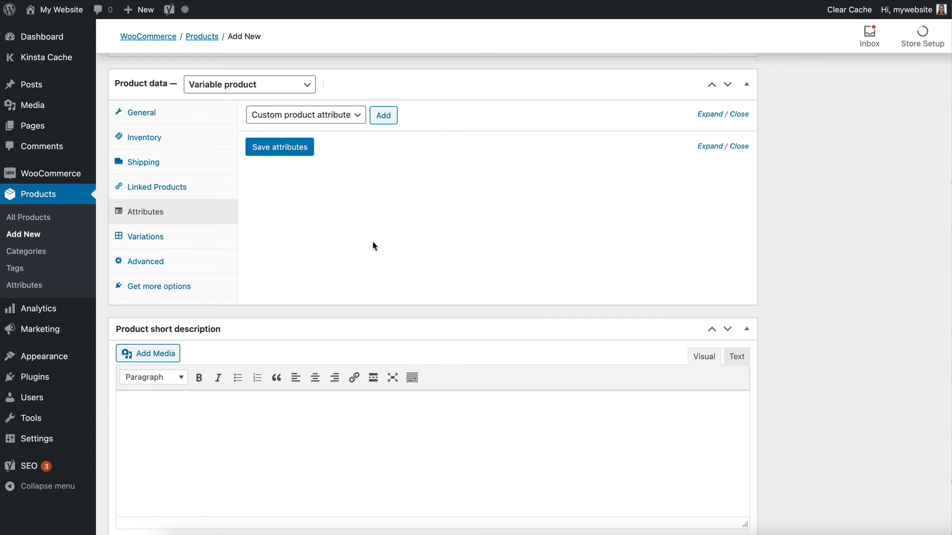
Look over the new product's short description, image and gallery sections.
scroll(371, 247, down, 2)
click(170, 372)
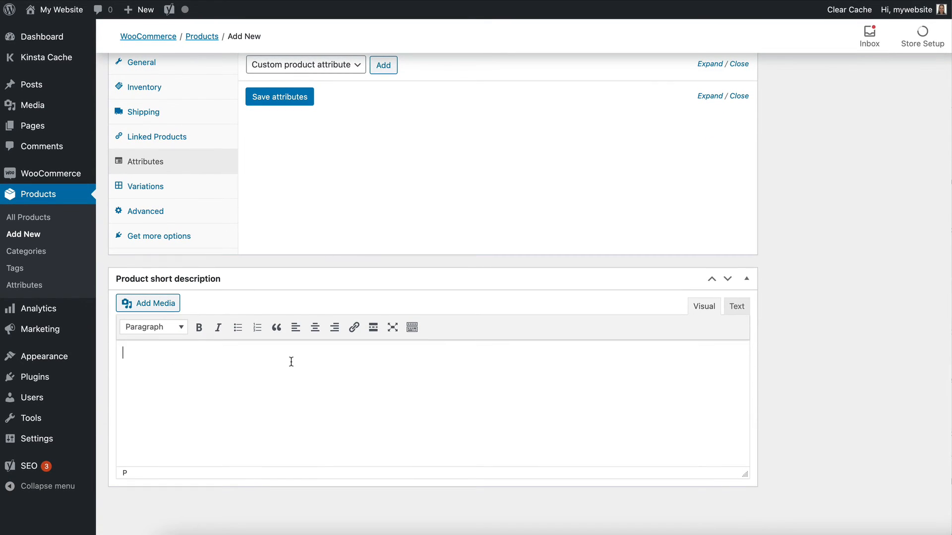
scroll(292, 361, up, 15)
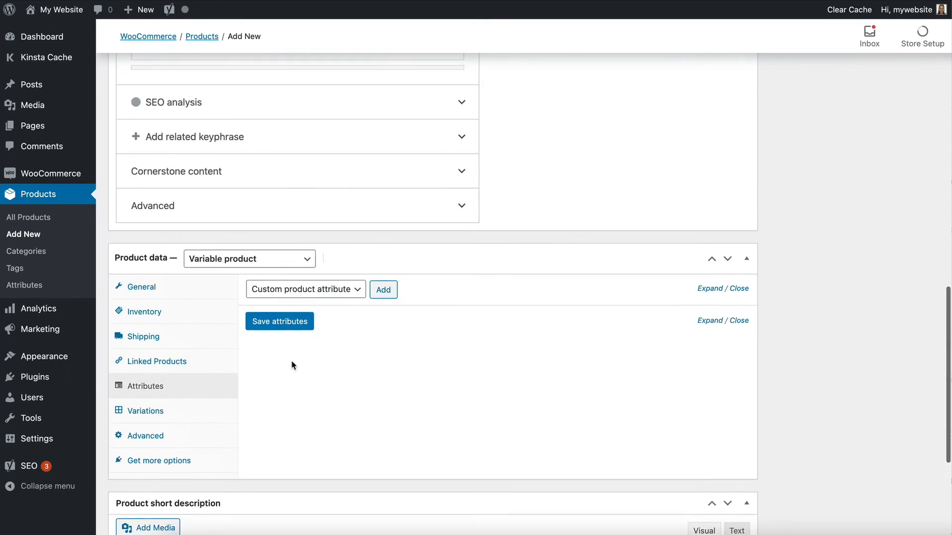
scroll(292, 364, up, 1)
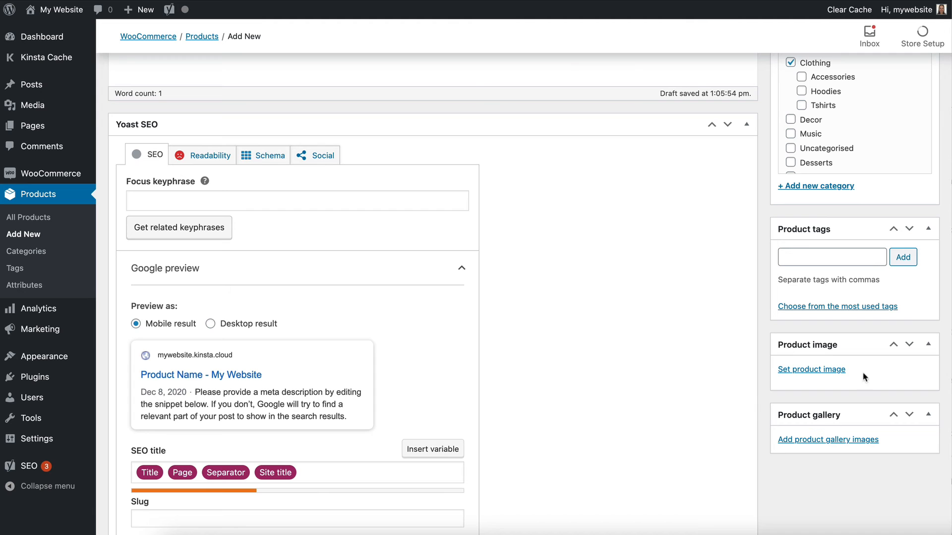
scroll(813, 376, up, 6)
scroll(812, 376, up, 1)
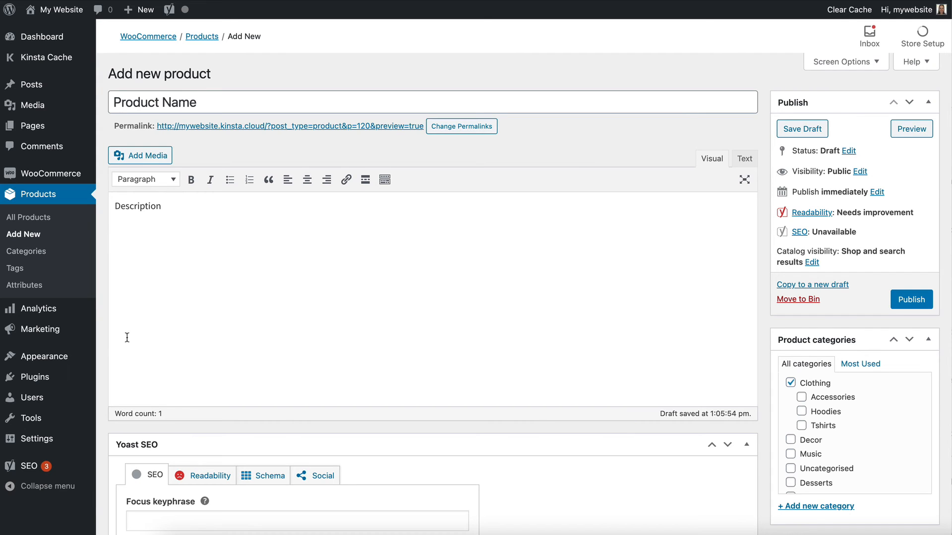
Leave the product page without saving, then add the Shop page to the Main Menu and save the menu.
mouse_move(43, 363)
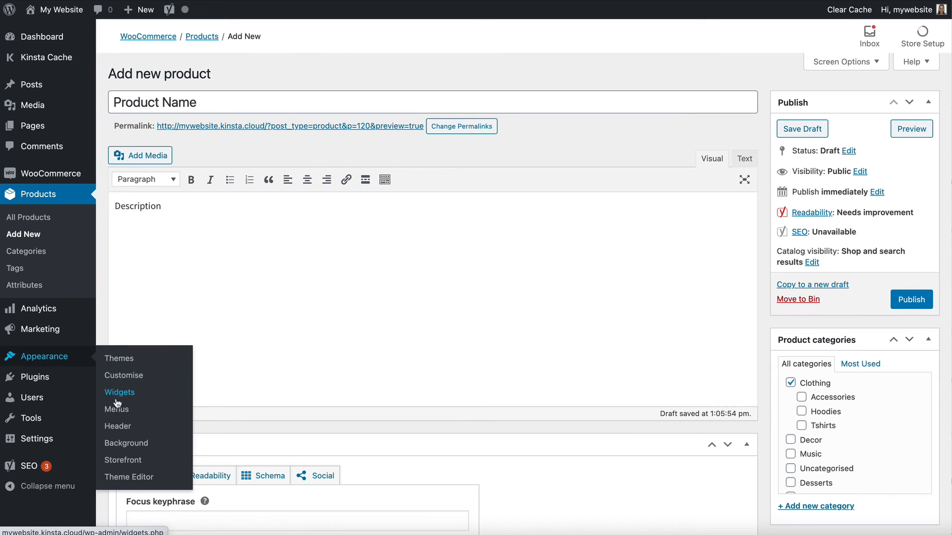
click(119, 414)
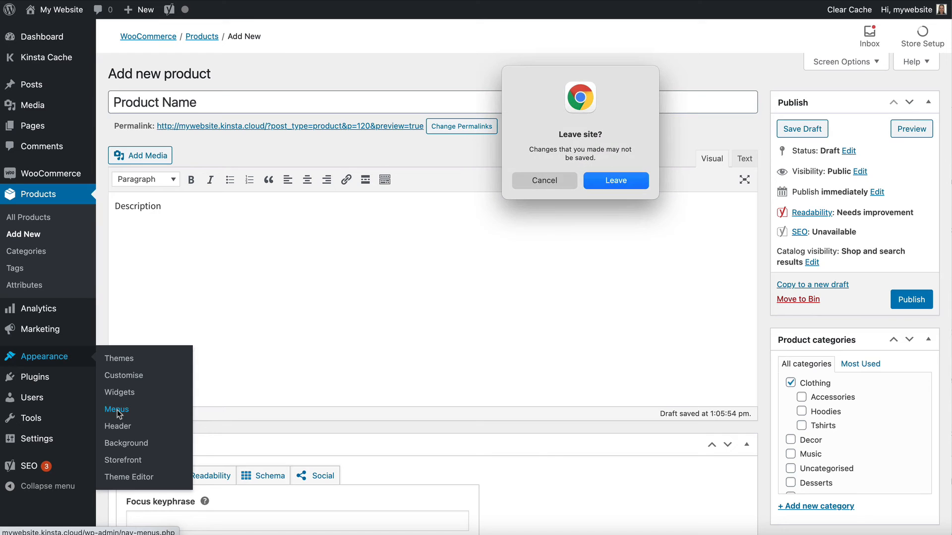
click(629, 185)
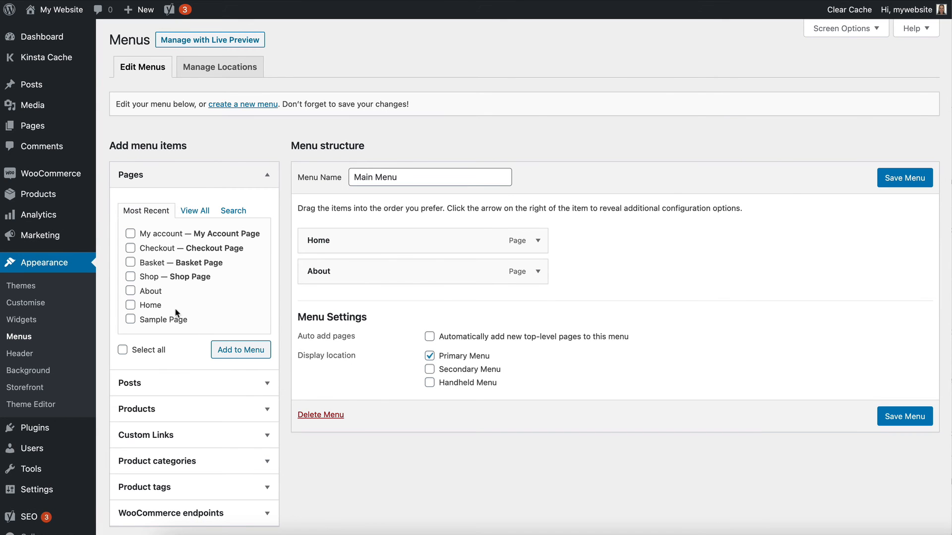
click(131, 277)
click(224, 351)
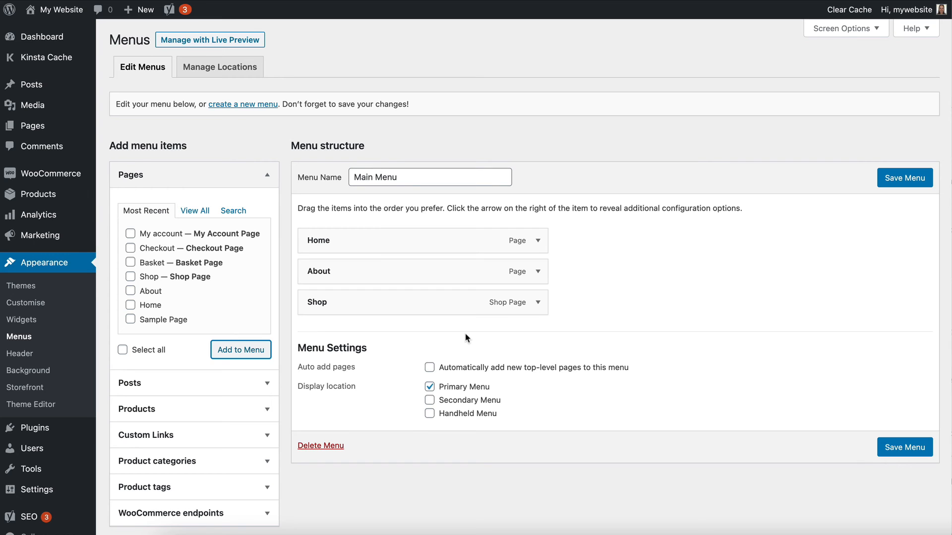
click(901, 448)
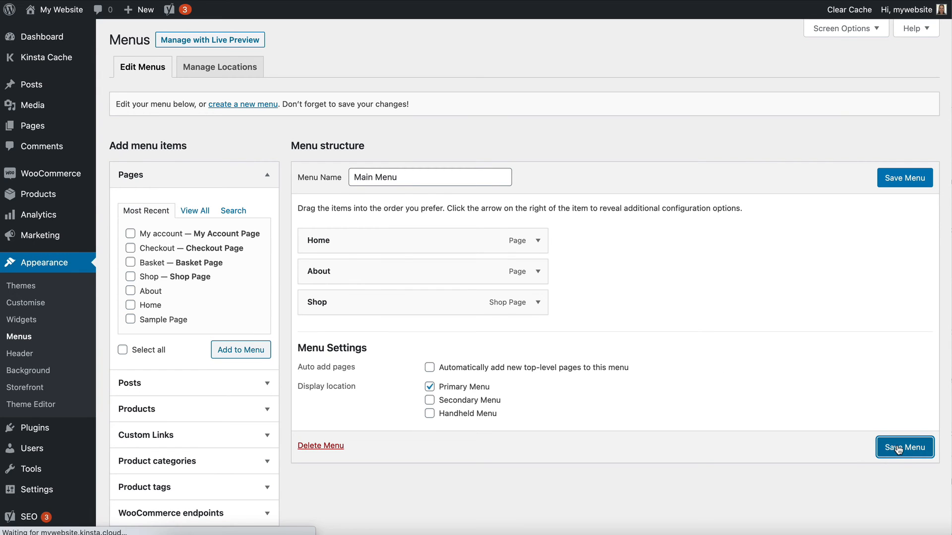
Visit the live site, reload its homepage, and look through the products on the Shop page.
click(63, 14)
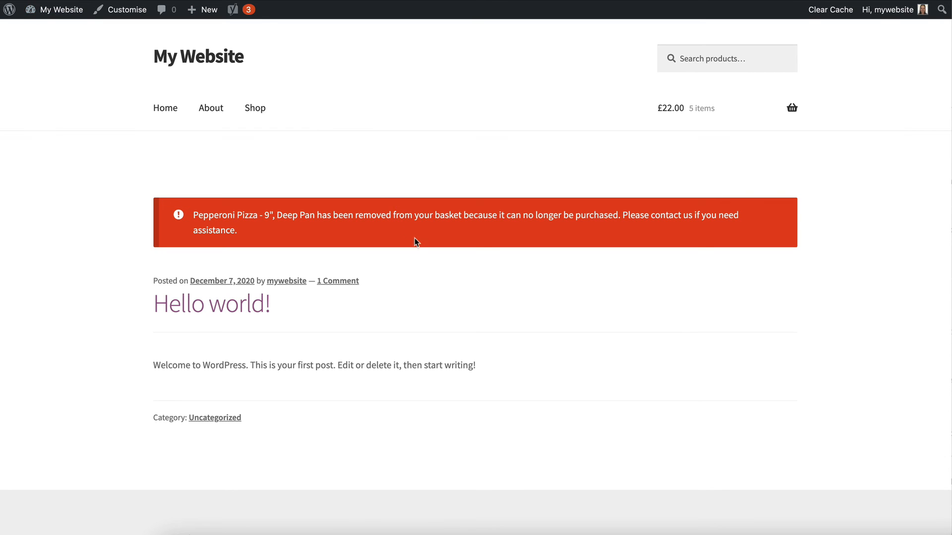
scroll(416, 240, down, 2)
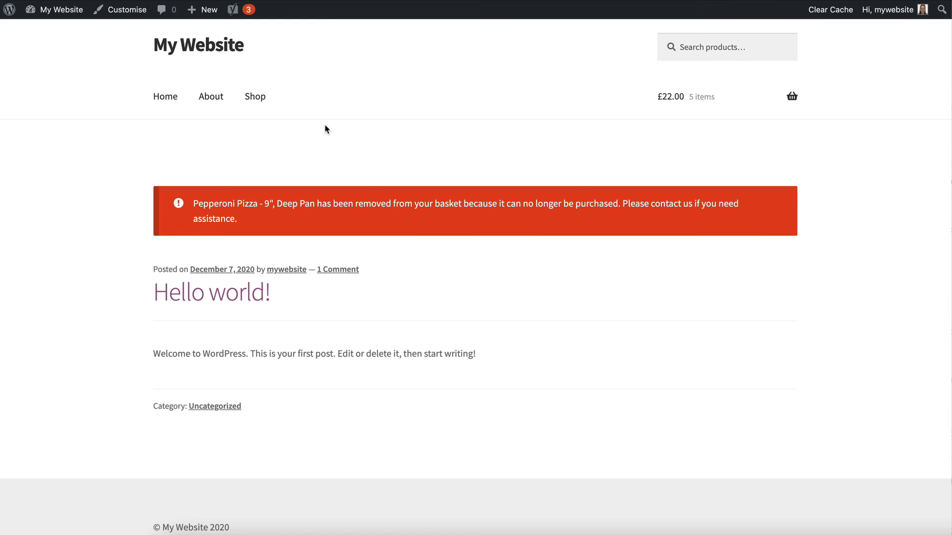
key(super+r)
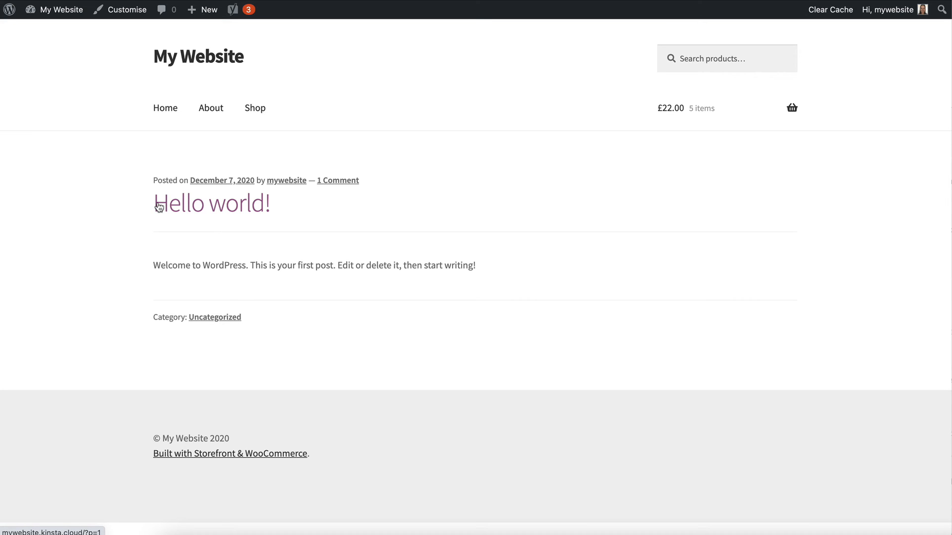
click(258, 110)
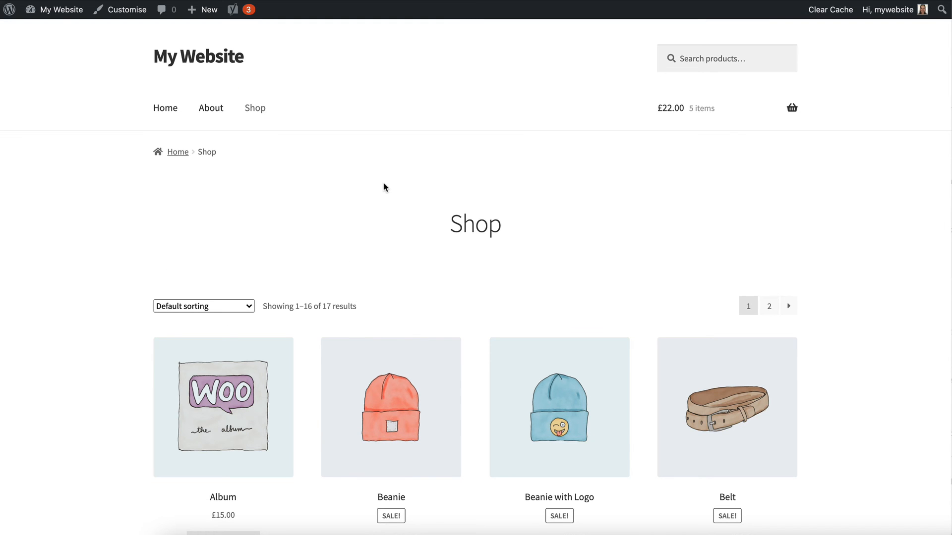
scroll(384, 187, down, 5)
scroll(382, 187, up, 3)
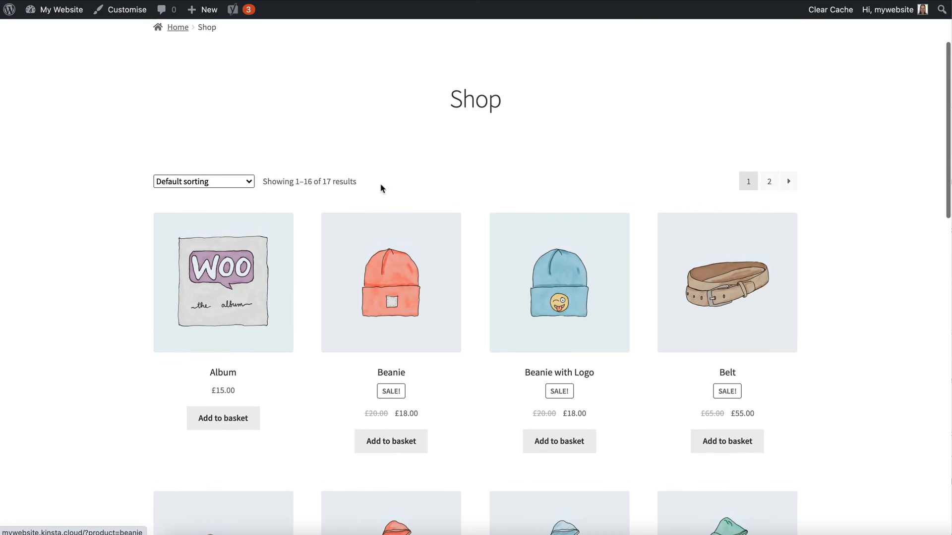
scroll(388, 189, down, 3)
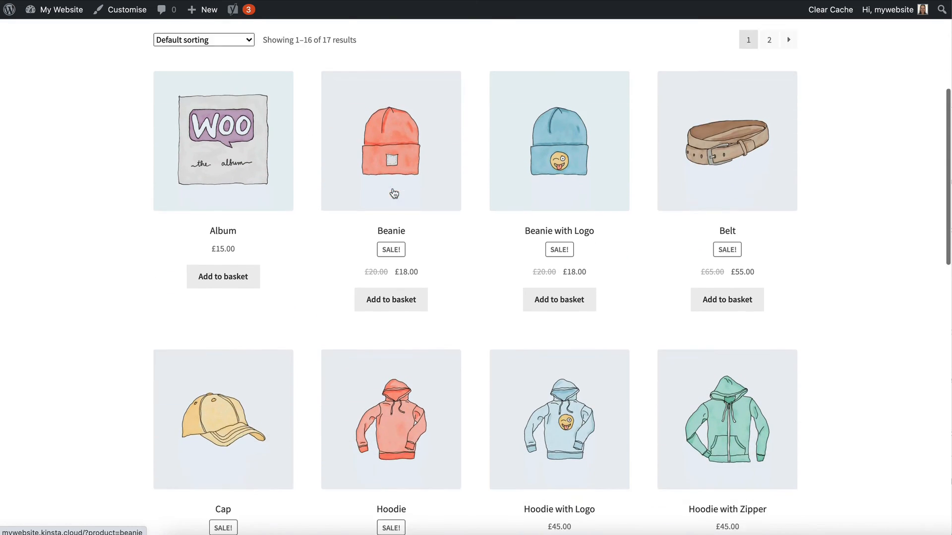
scroll(393, 192, down, 6)
scroll(391, 191, up, 11)
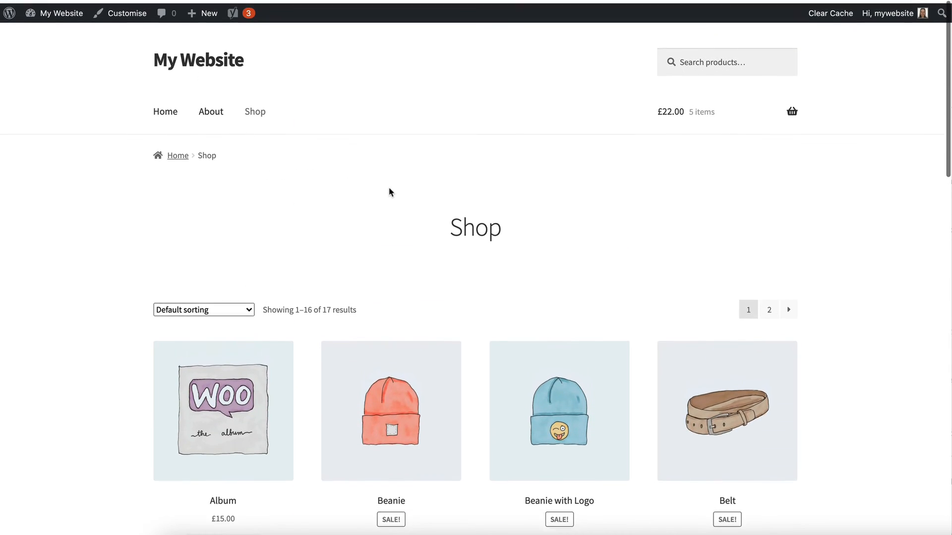
Return to the menu editor and add the product categories Music, Clothing, Tshirts, Accessories and Hoodies to the Main Menu.
mouse_move(15, 4)
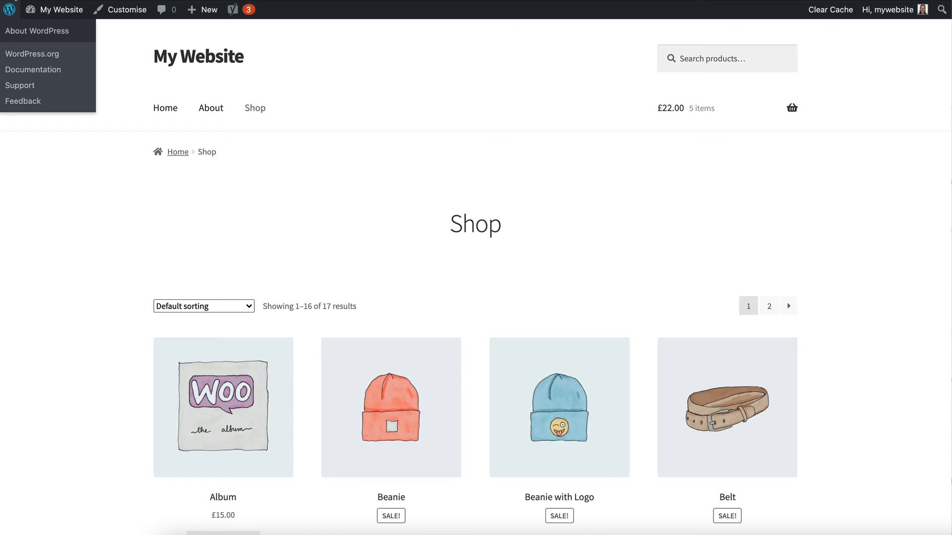
key(alt+Left)
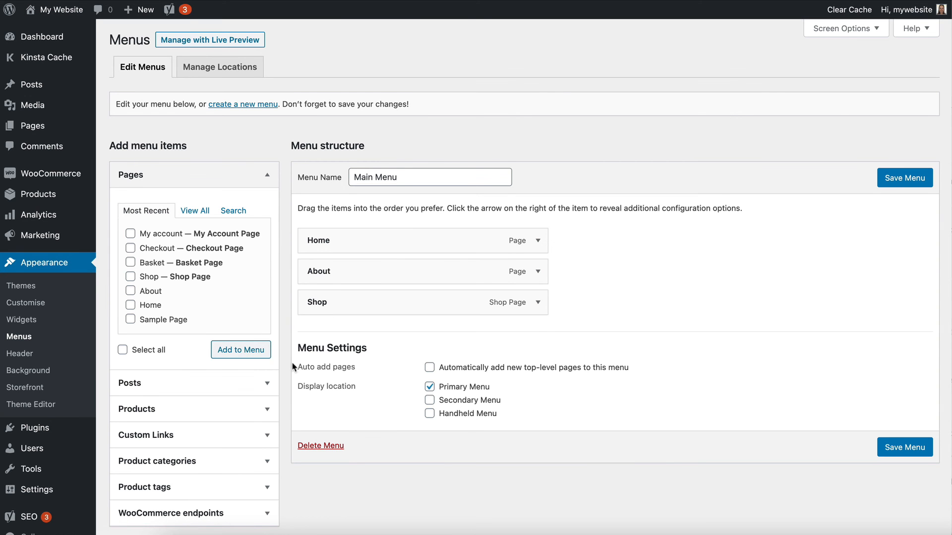
scroll(293, 365, down, 1)
click(213, 439)
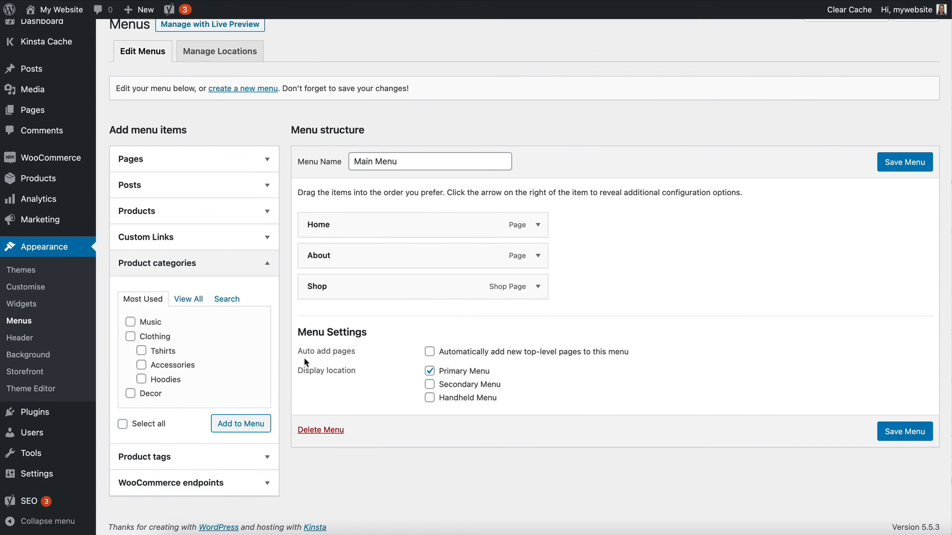
click(130, 322)
click(131, 336)
click(141, 351)
click(141, 365)
click(142, 379)
click(239, 423)
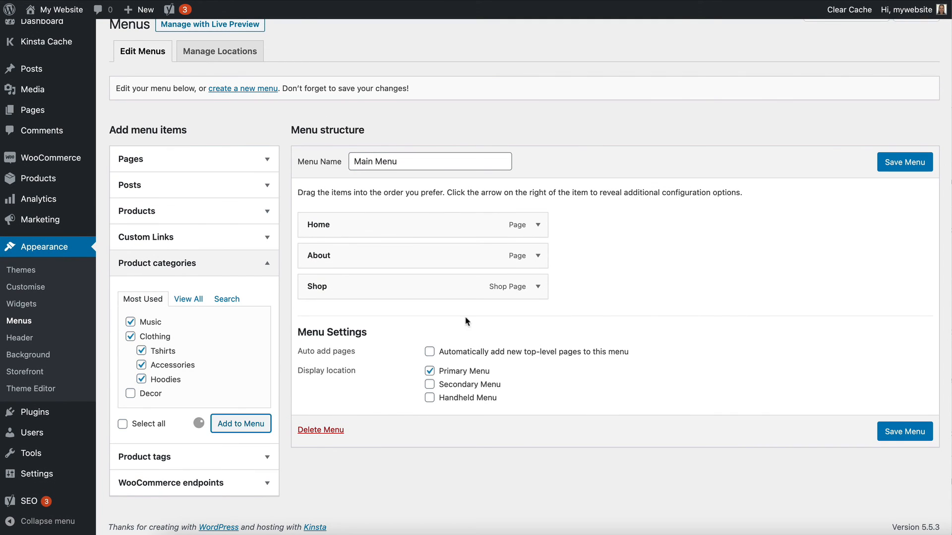
Nest Music and Clothing under Shop, nest Tshirts, Accessories and Hoodies under Clothing, and save the Main Menu.
drag(355, 317, 432, 353)
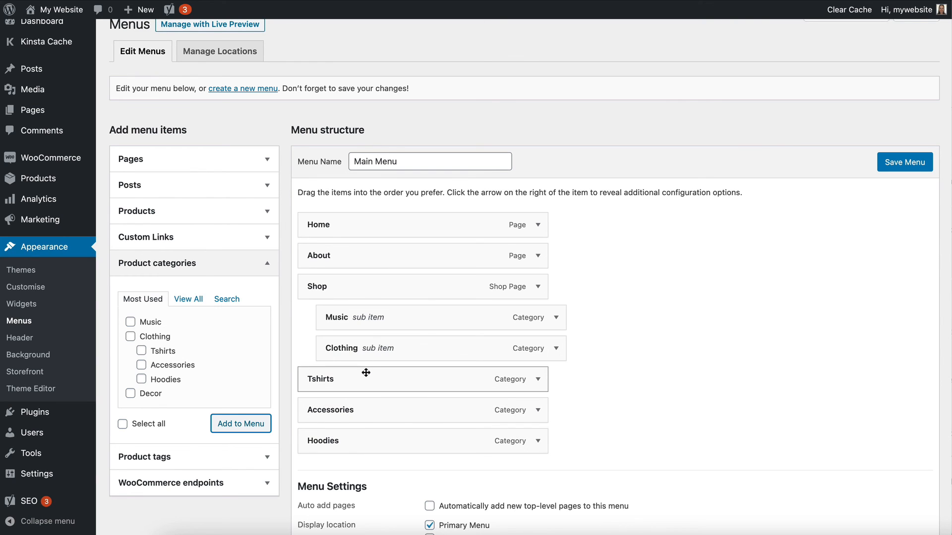
drag(366, 372, 404, 378)
drag(365, 410, 407, 412)
drag(374, 449, 395, 447)
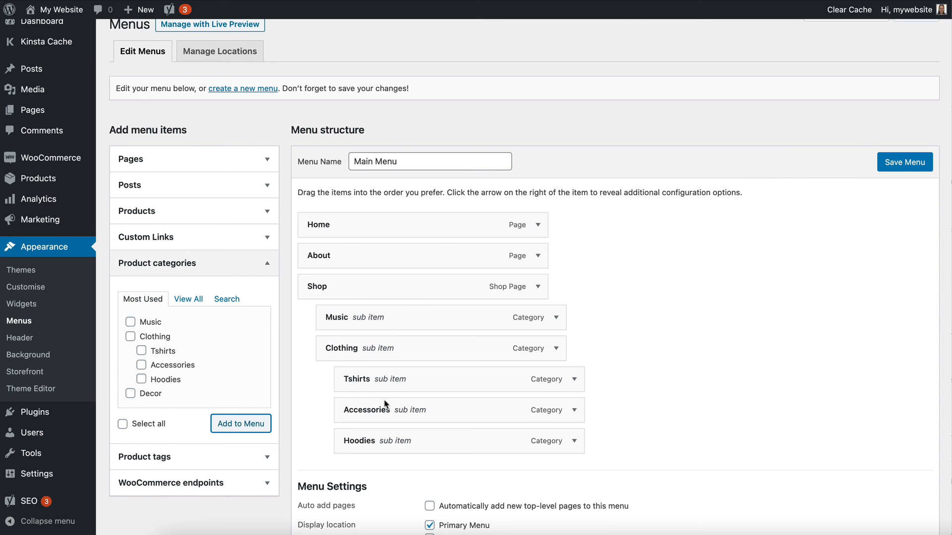
click(892, 168)
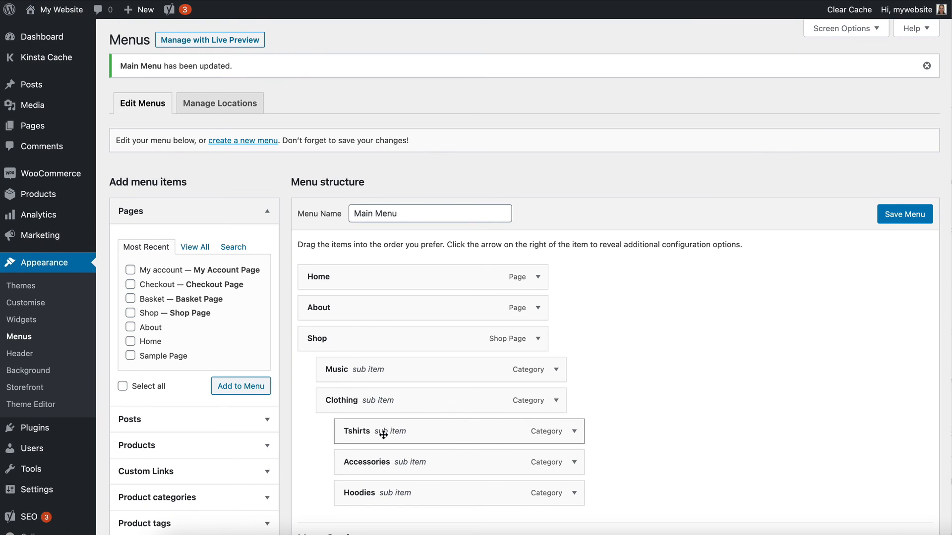
On the live site, check the nested Shop menu and look through the products in the Tshirts category.
click(65, 11)
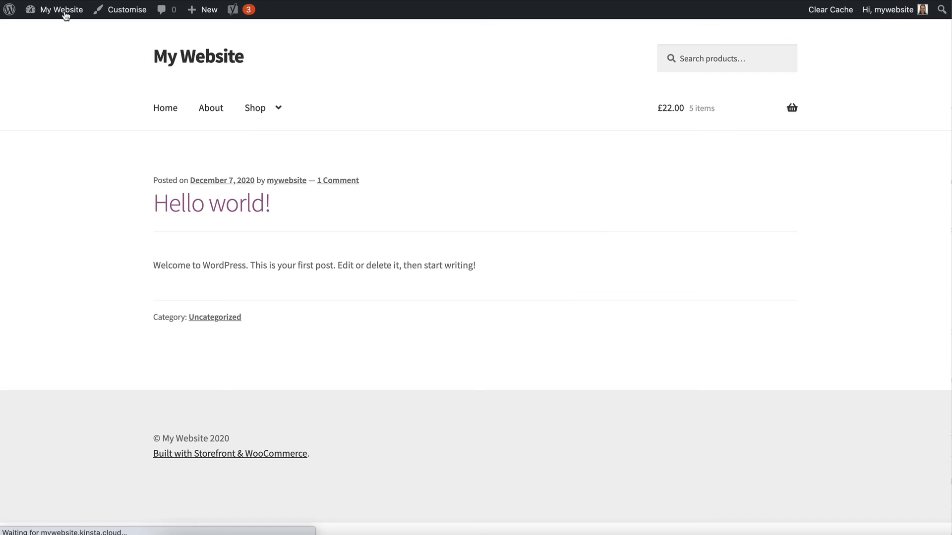
mouse_move(261, 111)
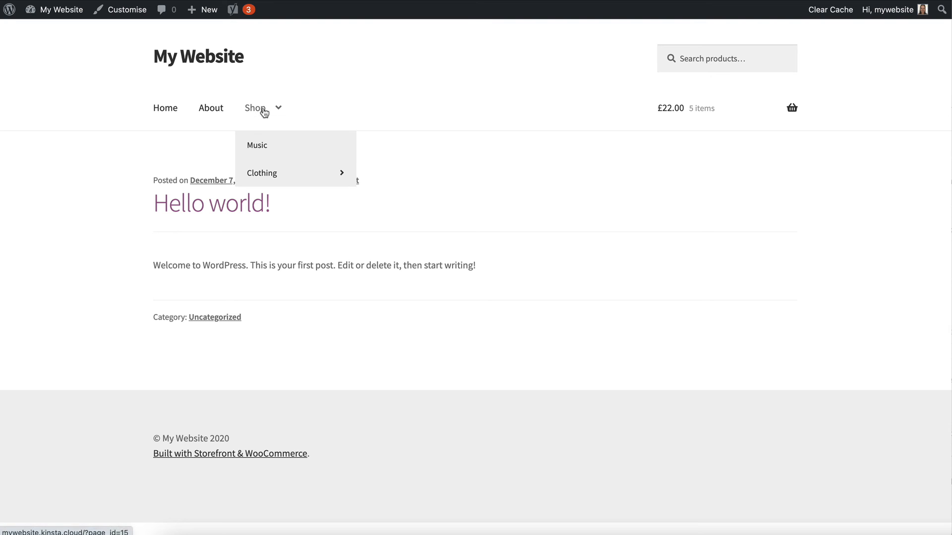
mouse_move(292, 176)
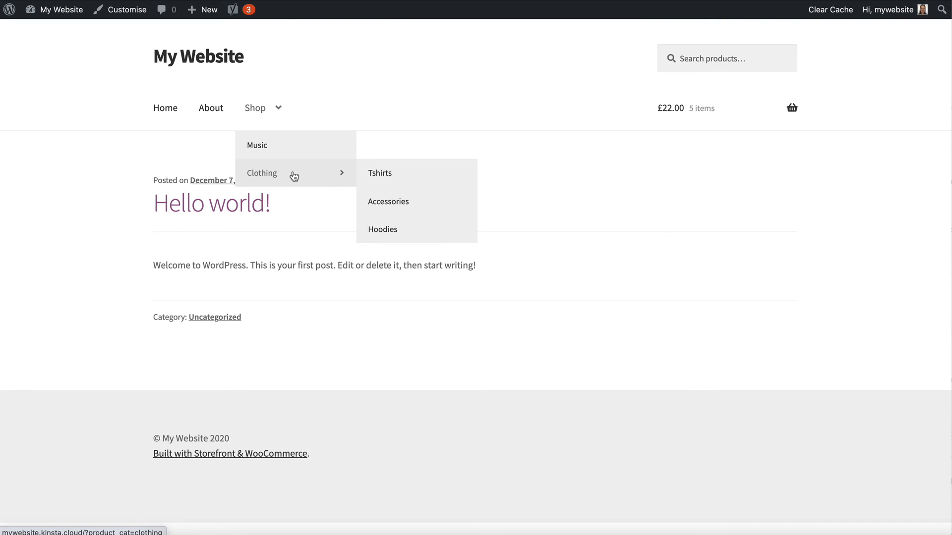
click(389, 181)
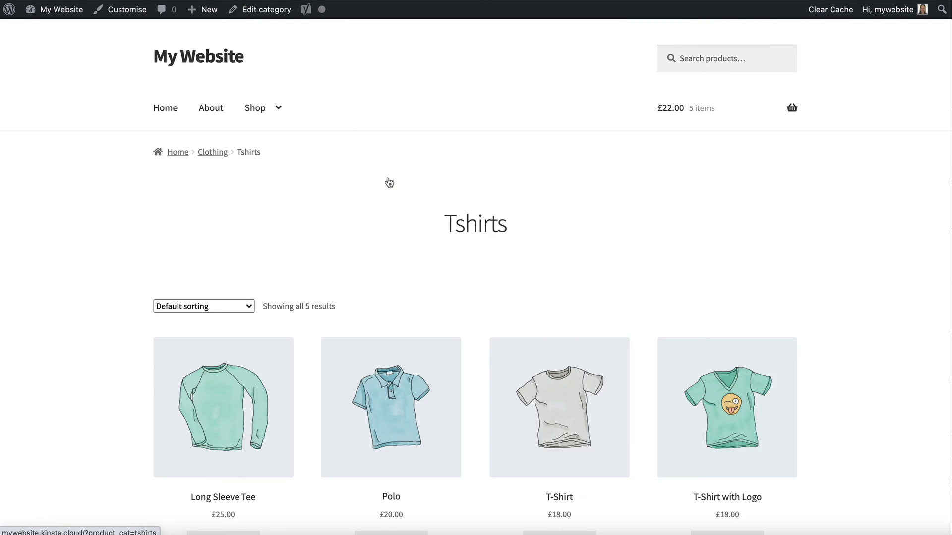
scroll(416, 206, down, 10)
scroll(410, 206, up, 3)
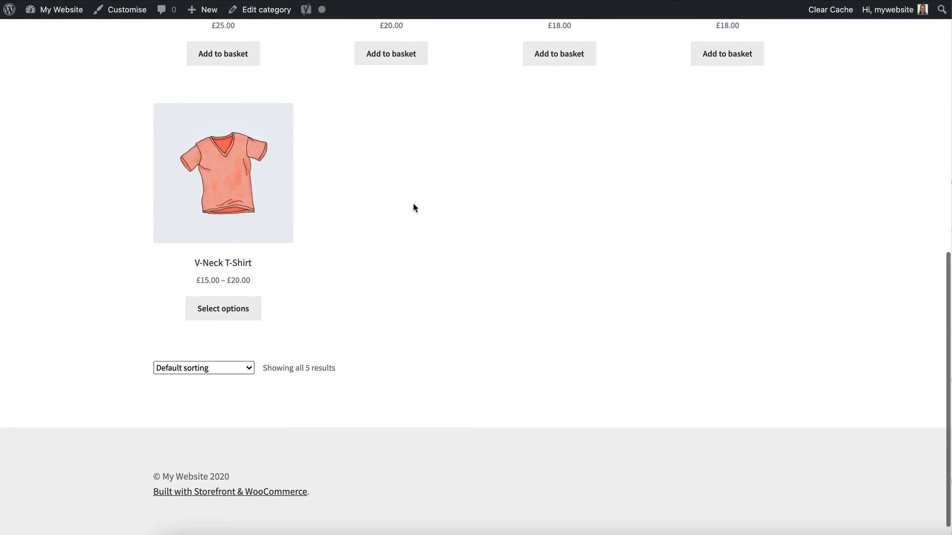
scroll(409, 206, up, 7)
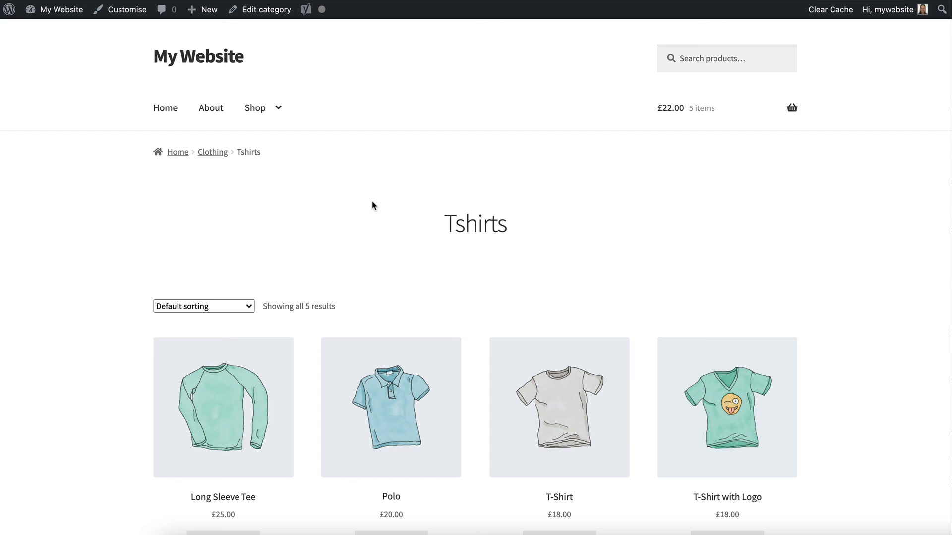
scroll(376, 201, down, 3)
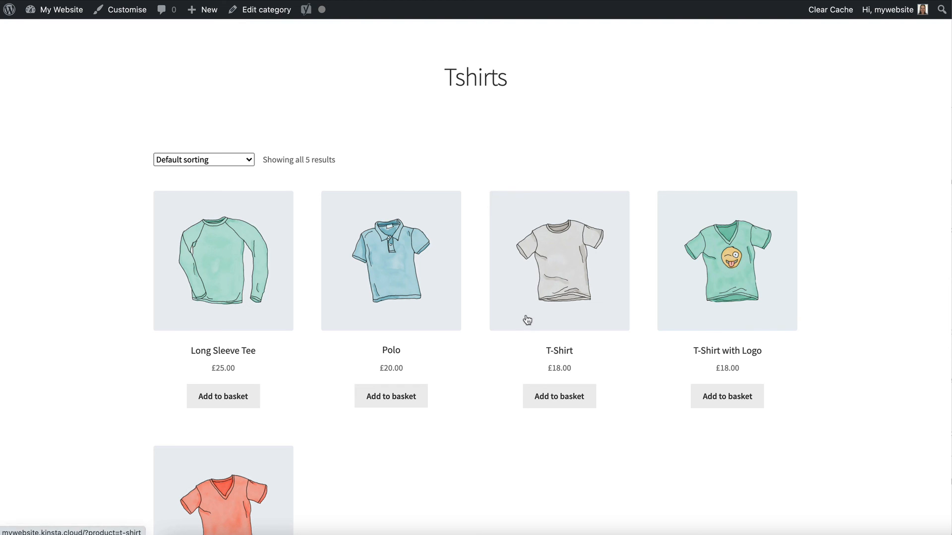
scroll(526, 319, down, 1)
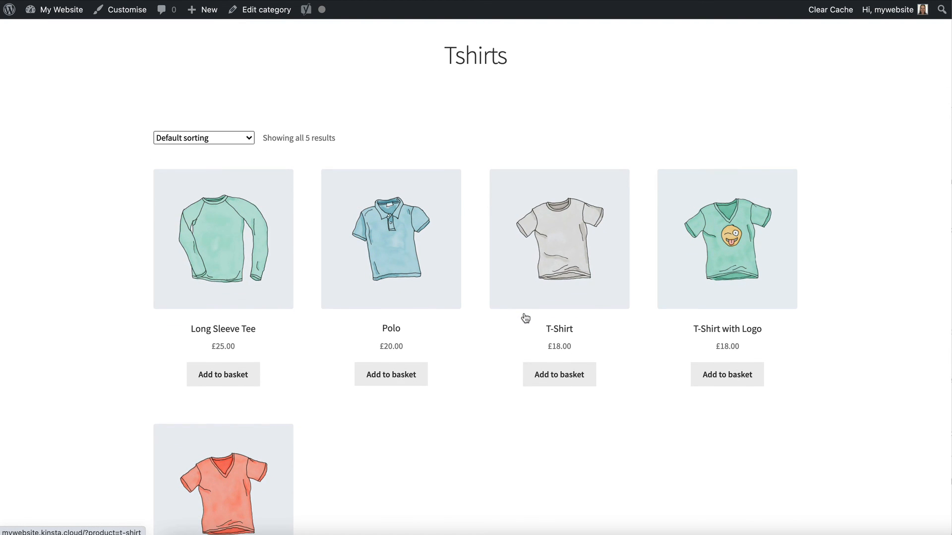
scroll(527, 317, up, 1)
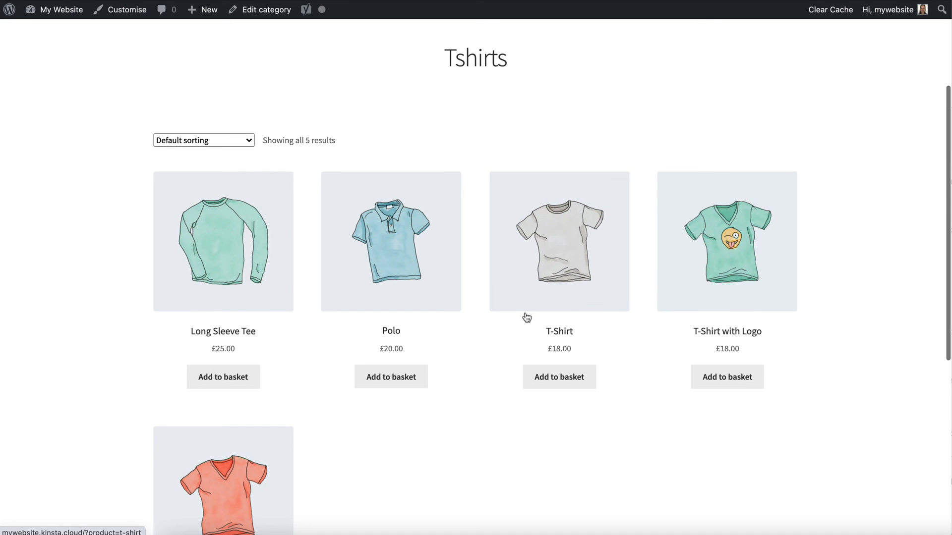